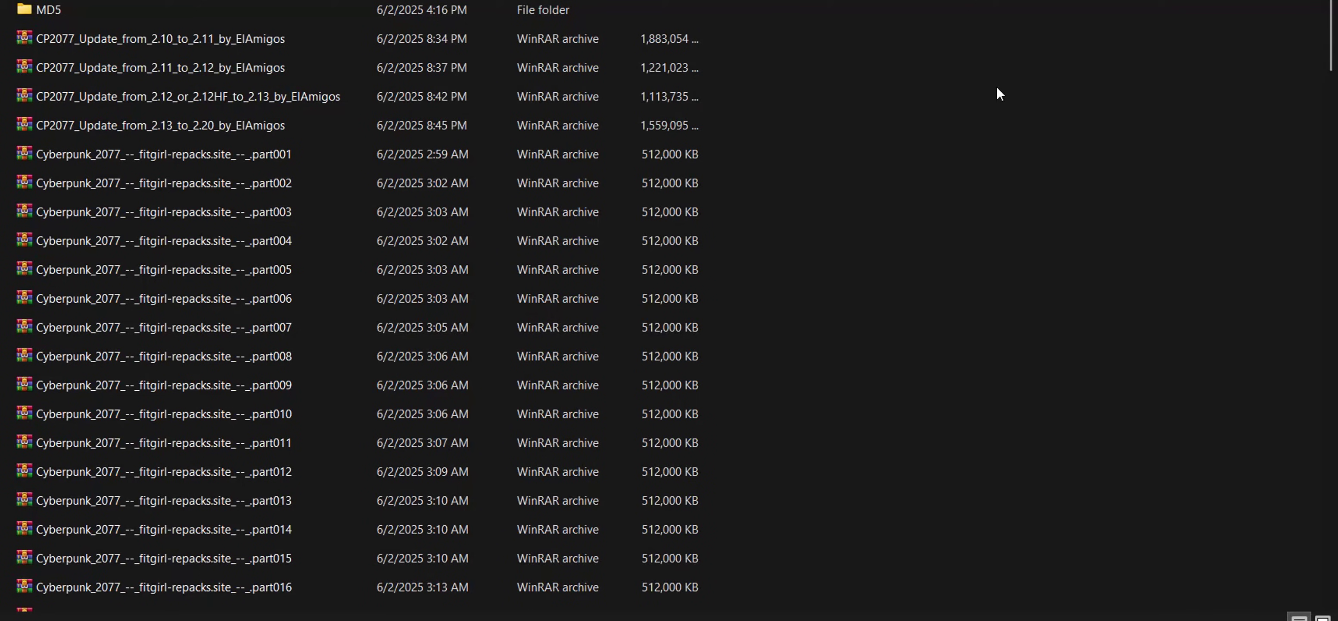
# Look through the repack parts, selecting part103 and the fg-optional-bonus-content parts
pyautogui.scroll(-2, 1255, 45)
pyautogui.scroll(2, 1255, 45)
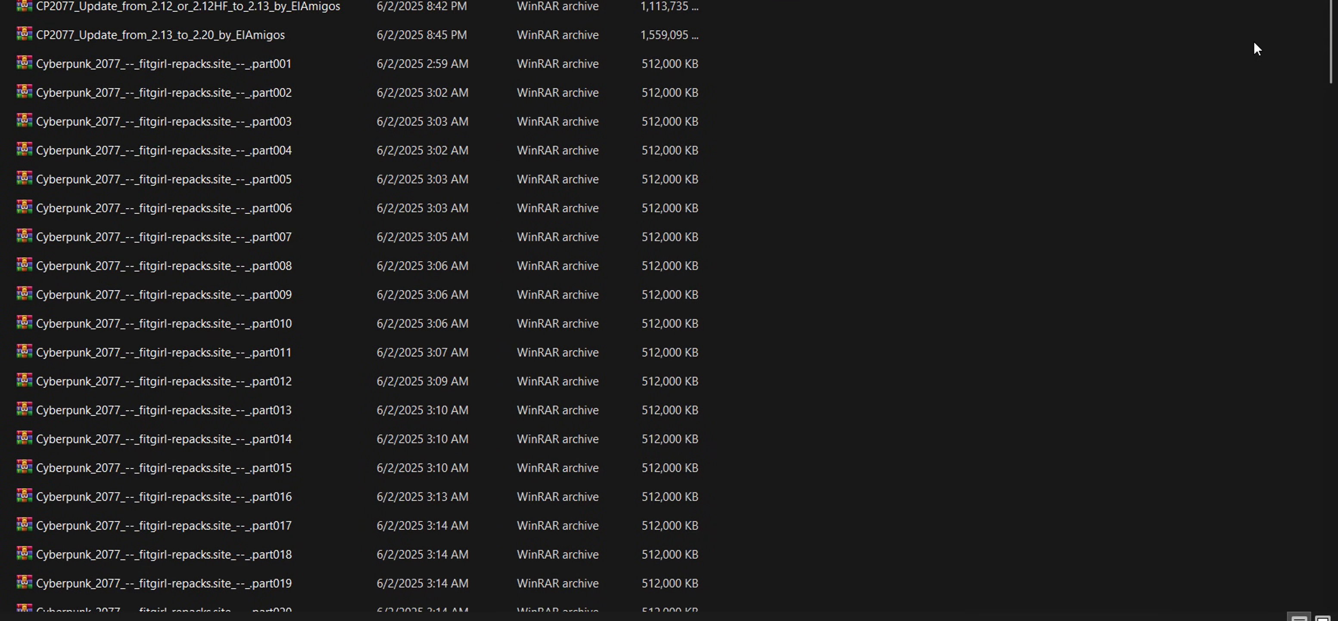
pyautogui.scroll(-1, 1254, 42)
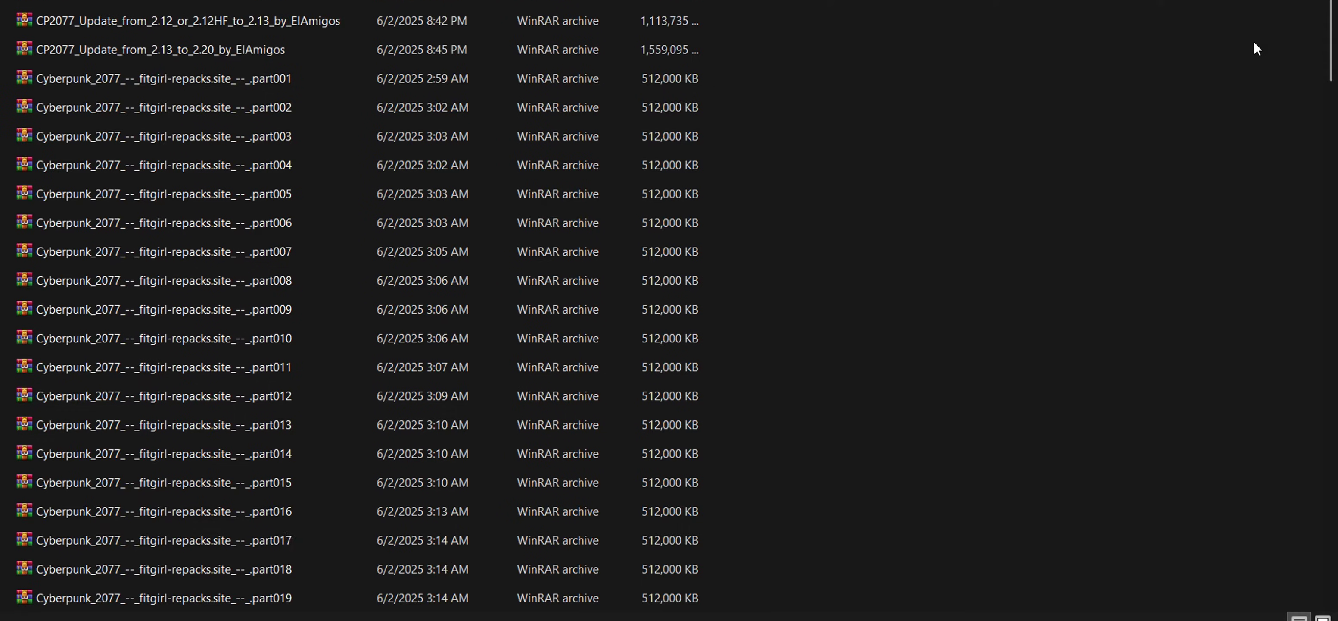
pyautogui.scroll(1, 1254, 42)
pyautogui.scroll(-17, 1181, 65)
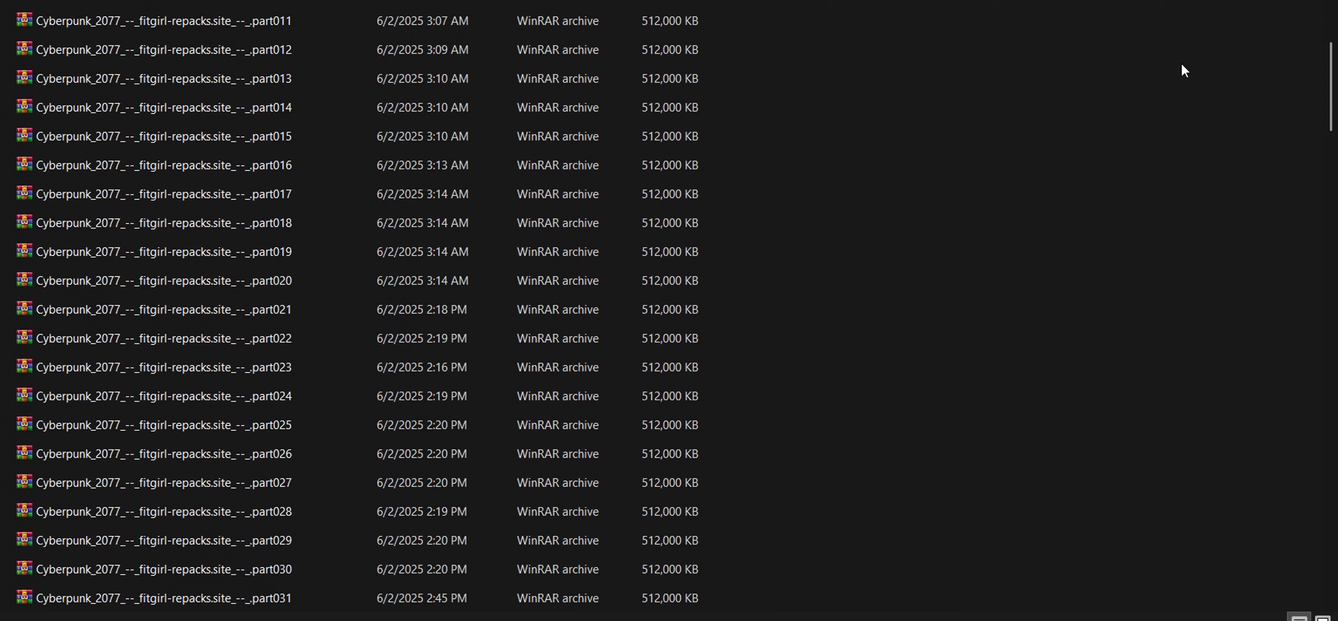
pyautogui.scroll(-11, 1182, 65)
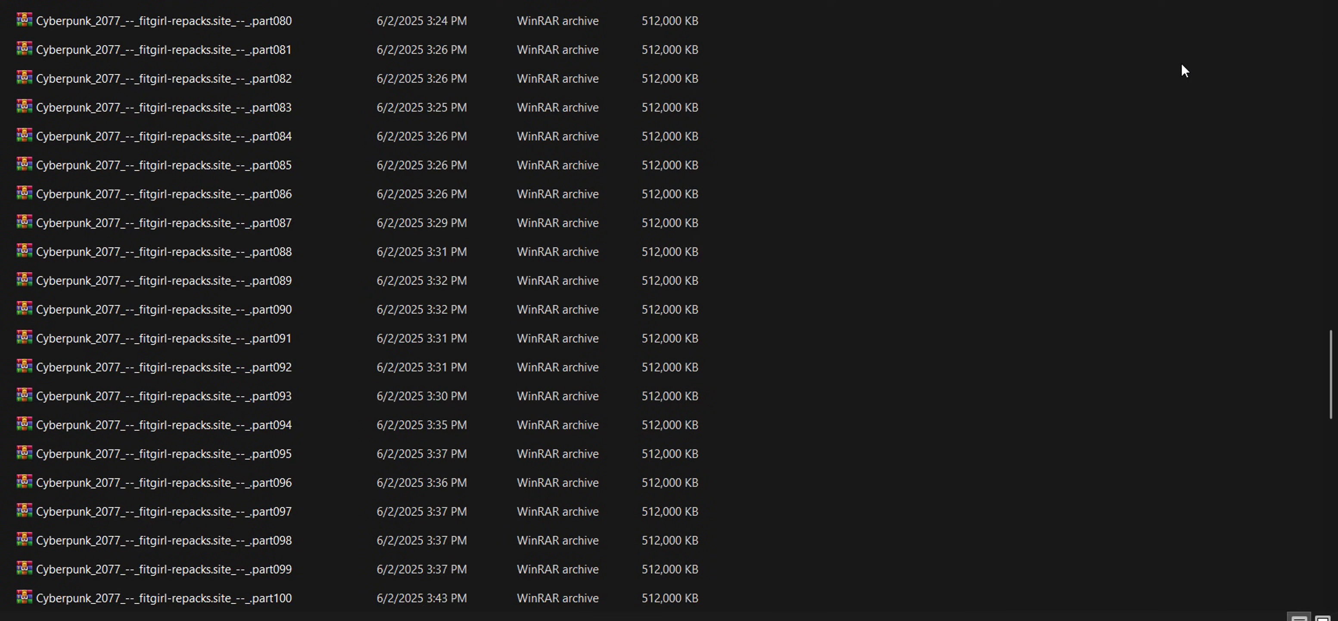
pyautogui.scroll(20, 1185, 70)
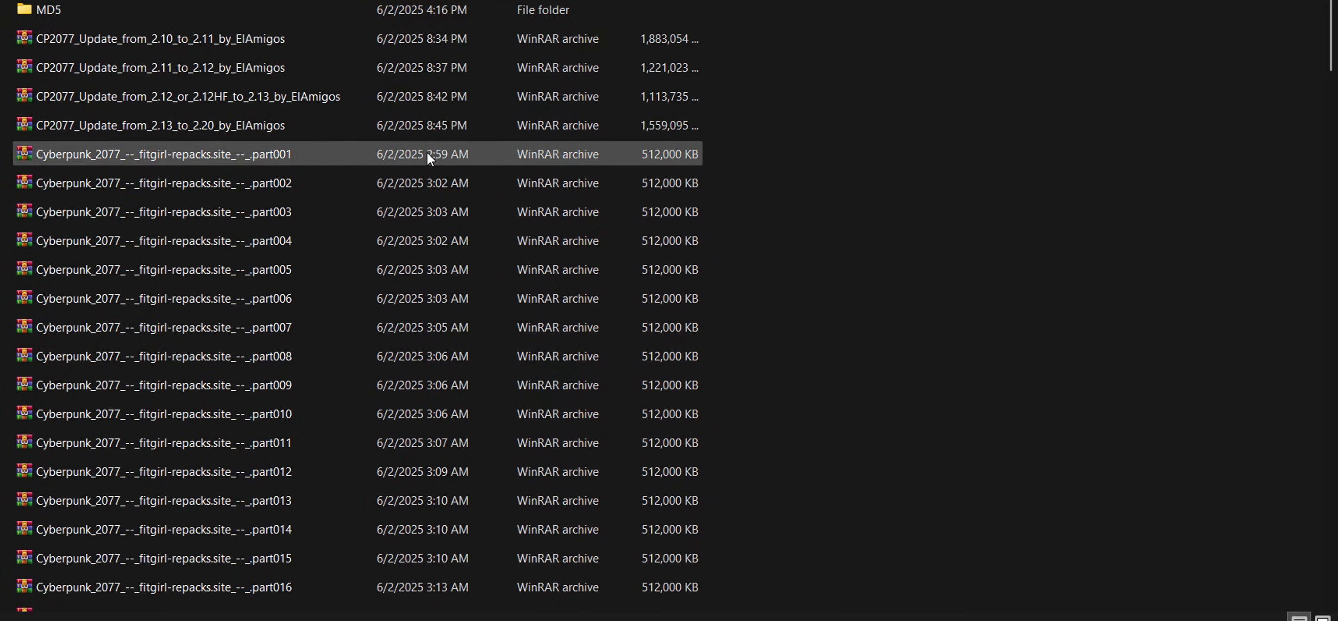
pyautogui.scroll(-8, 427, 152)
pyautogui.scroll(-20, 533, 182)
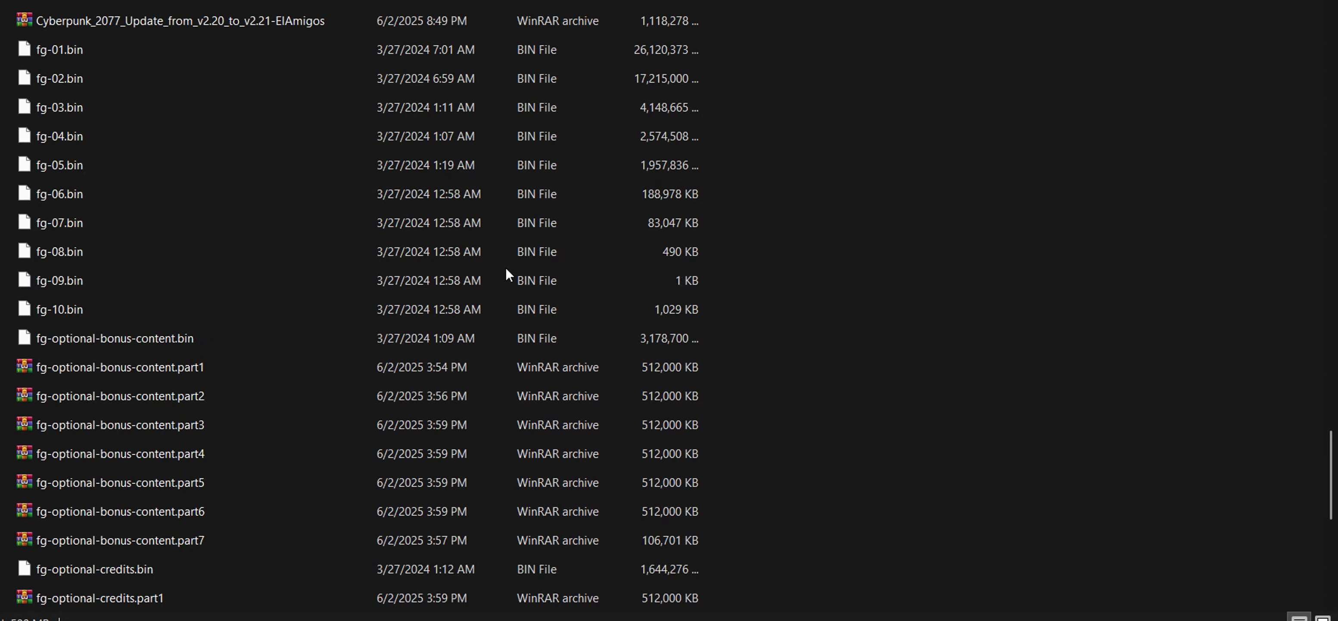
pyautogui.scroll(3, 520, 263)
pyautogui.click(414, 235)
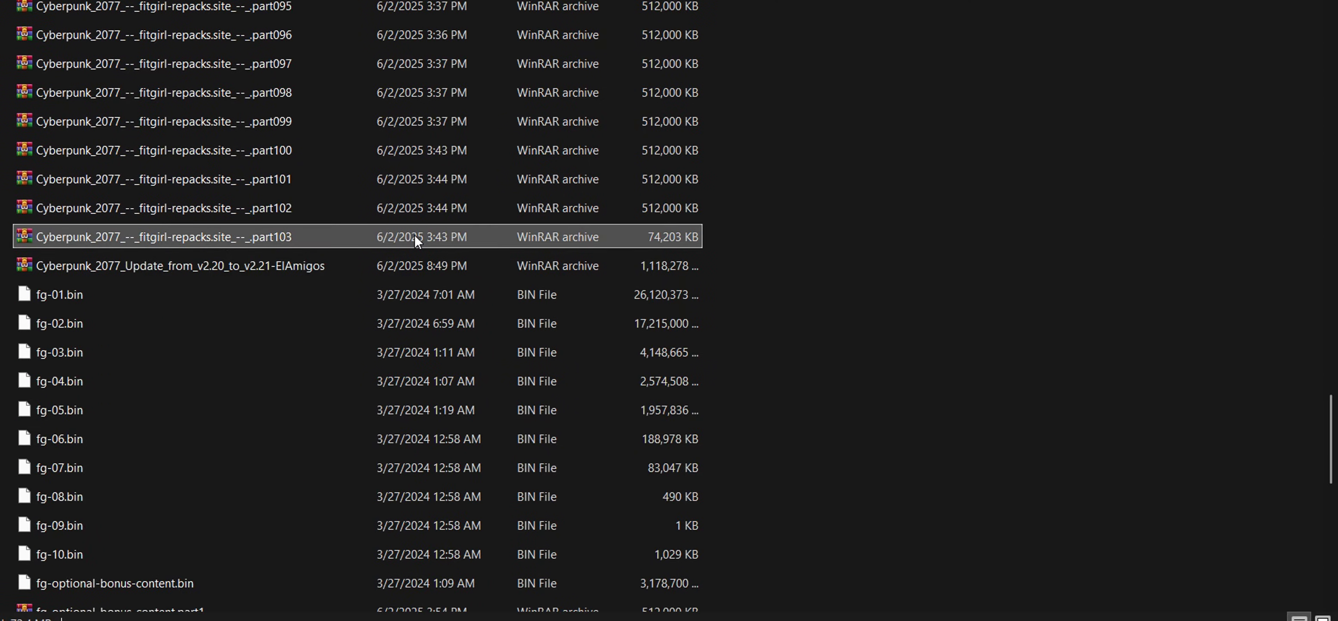
pyautogui.scroll(-5, 462, 207)
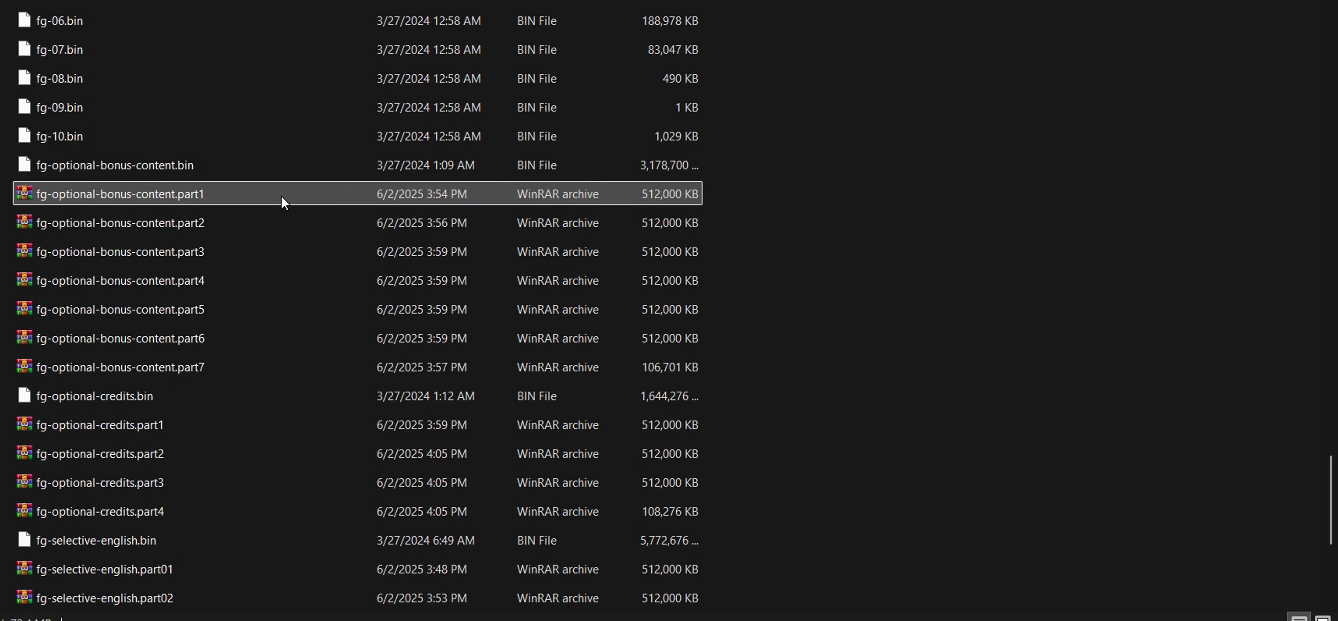
pyautogui.click(262, 366)
pyautogui.scroll(-3, 245, 416)
pyautogui.scroll(3, 161, 274)
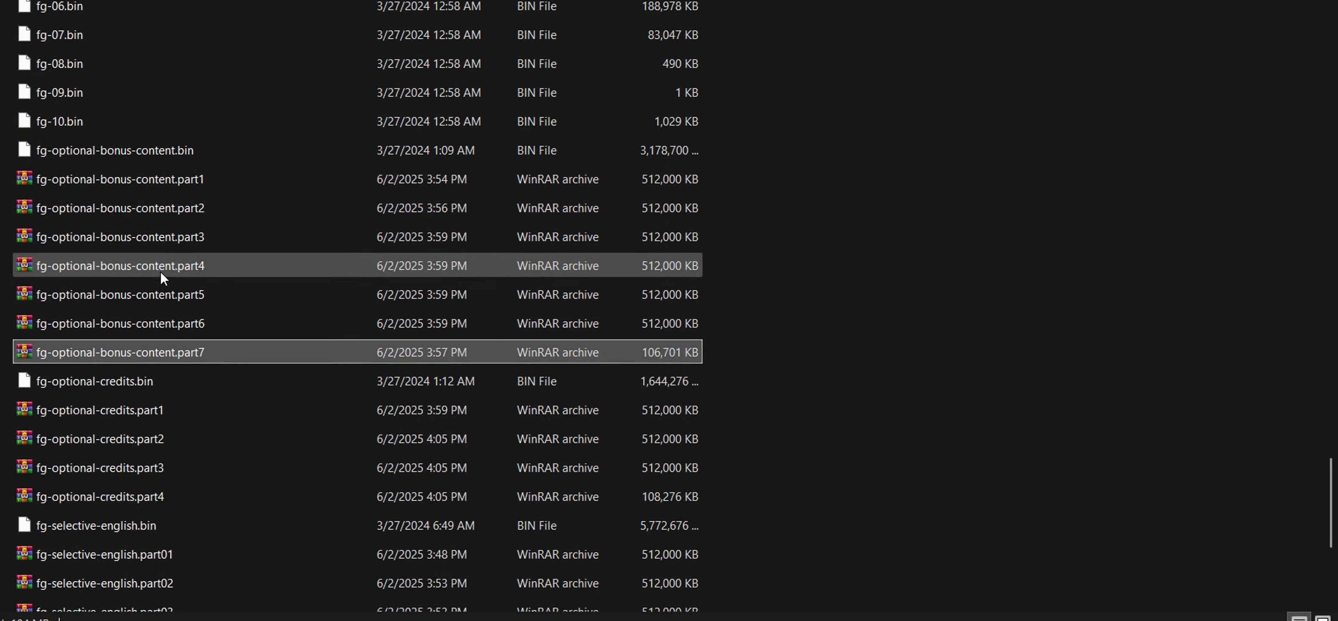
pyautogui.click(167, 183)
# Inspect the BIN file inside fg-optional-bonus-content.part1, then close the archive
pyautogui.scroll(-5, 230, 264)
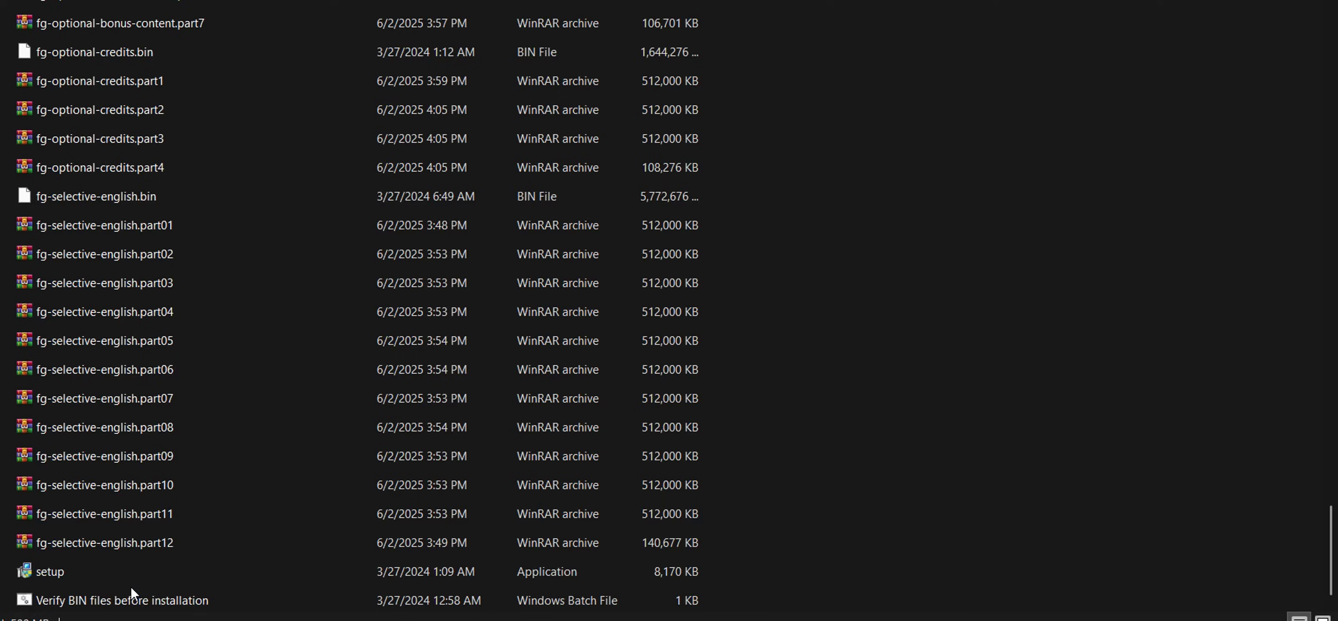
pyautogui.scroll(6, 229, 551)
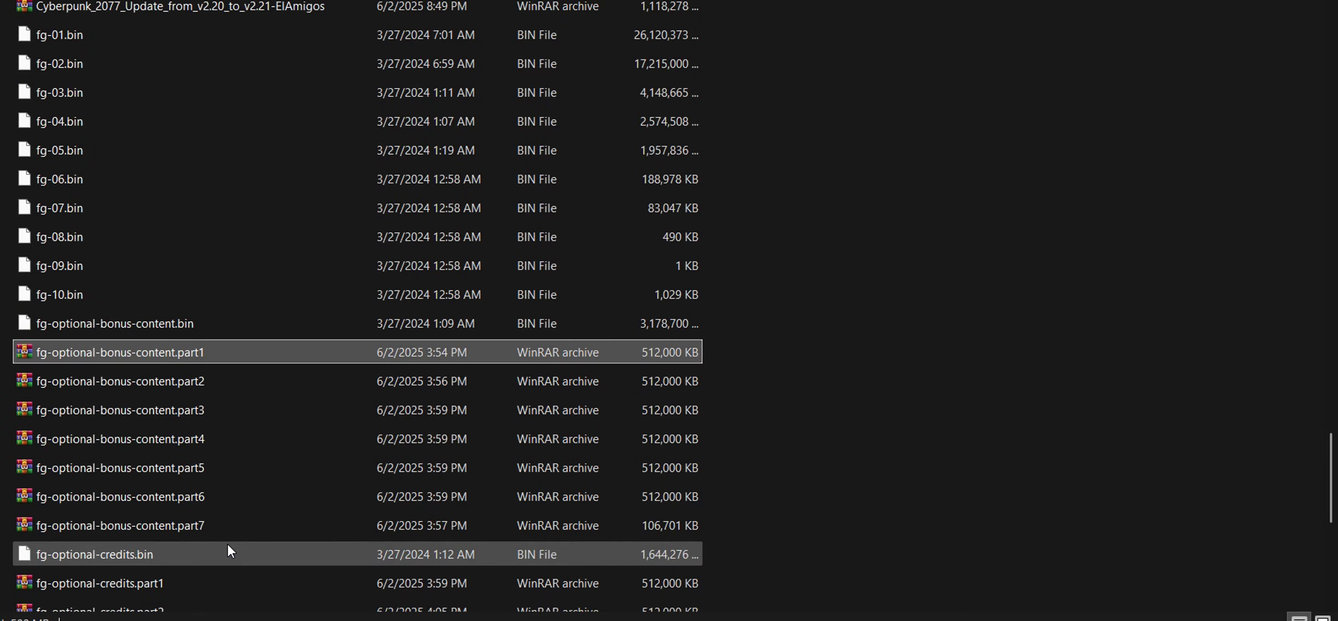
pyautogui.doubleClick(166, 351)
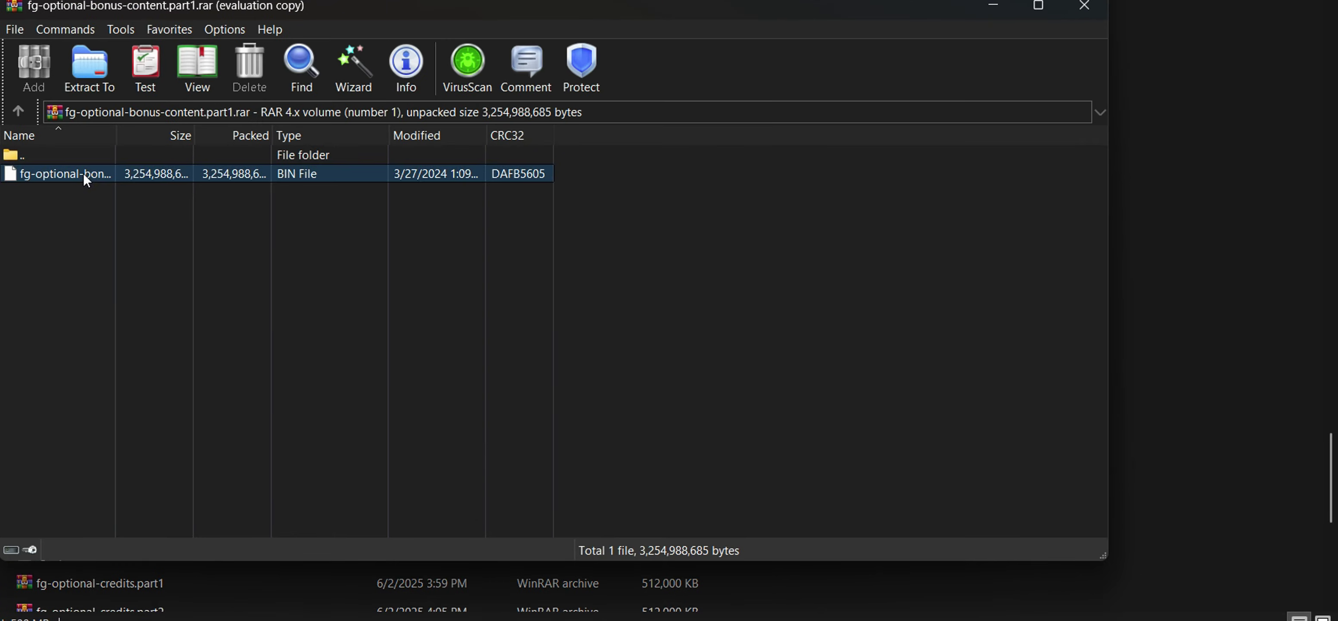
pyautogui.click(83, 174)
pyautogui.click(1085, 20)
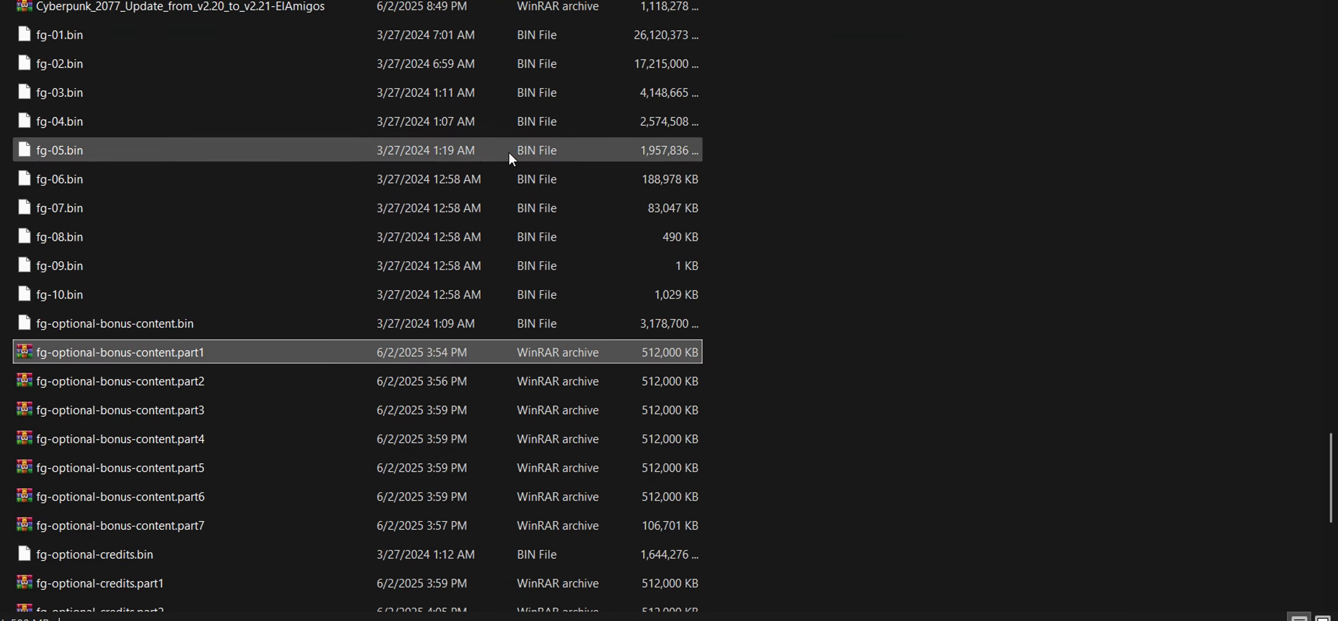
# Check fg-optional-bonus-content.bin and fg-optional-credits.part1 in the file list
pyautogui.click(182, 323)
pyautogui.scroll(-3, 305, 401)
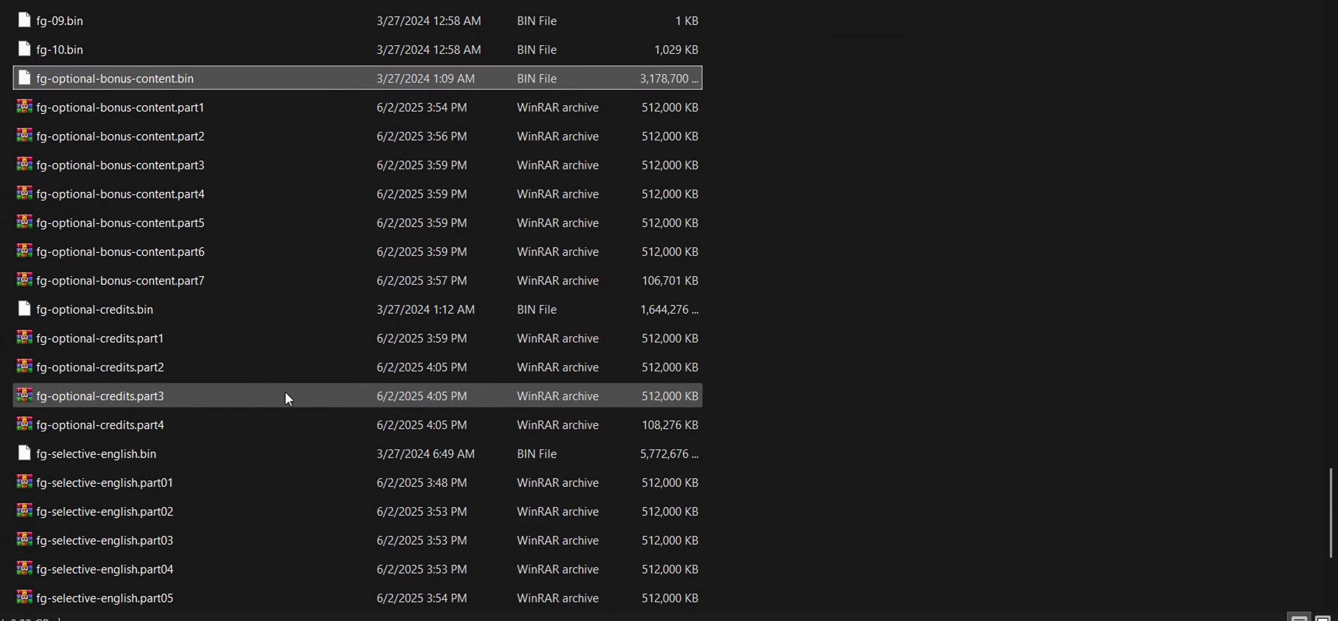
pyautogui.click(197, 346)
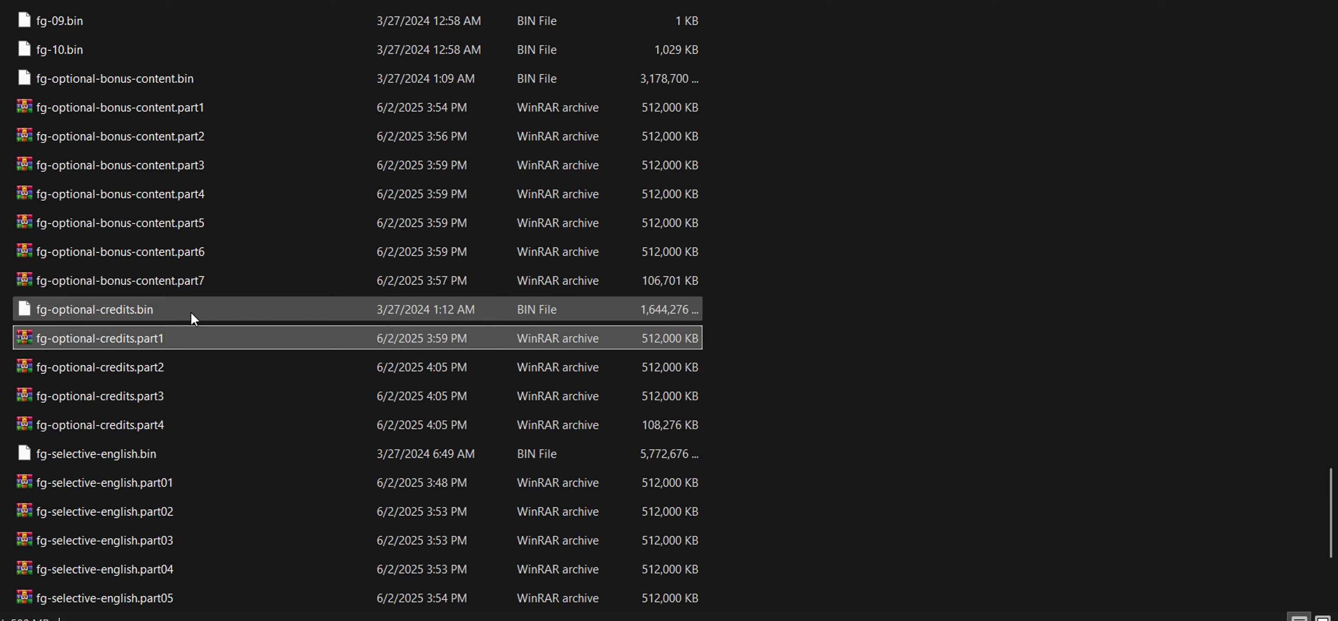
pyautogui.scroll(1, 227, 359)
pyautogui.scroll(4, 187, 371)
pyautogui.scroll(-5, 156, 363)
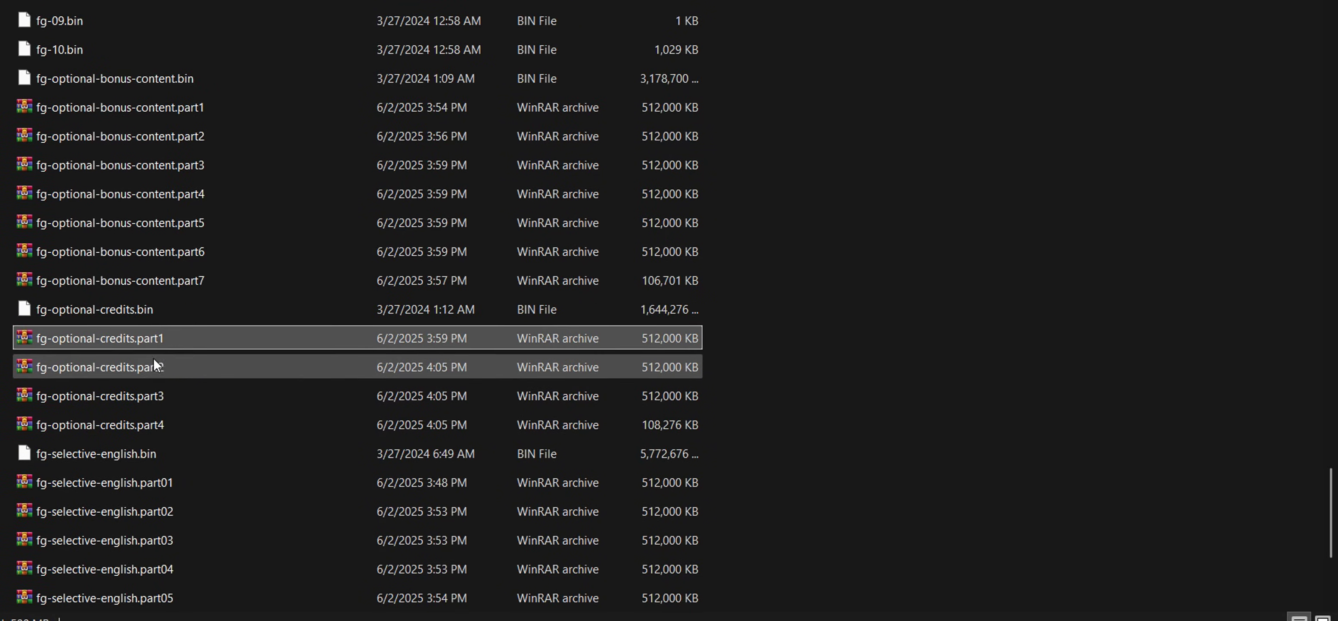
pyautogui.scroll(1, 588, 373)
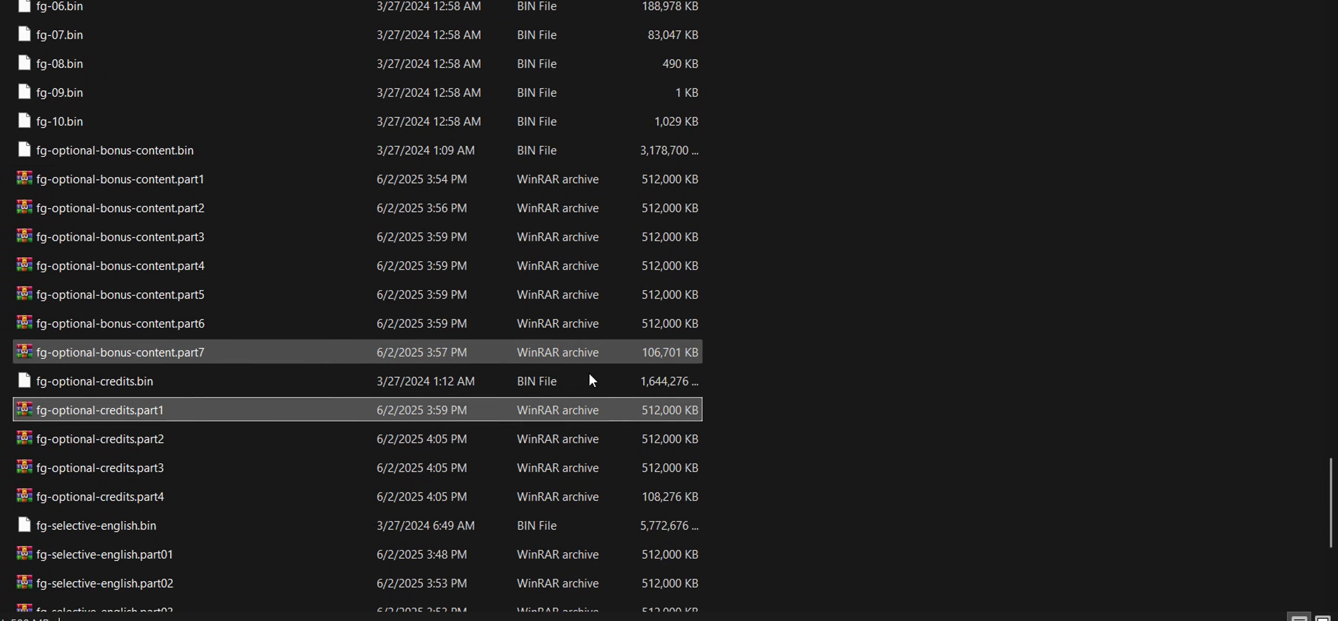
pyautogui.scroll(20, 577, 384)
pyautogui.scroll(-1, 564, 394)
pyautogui.scroll(1, 576, 364)
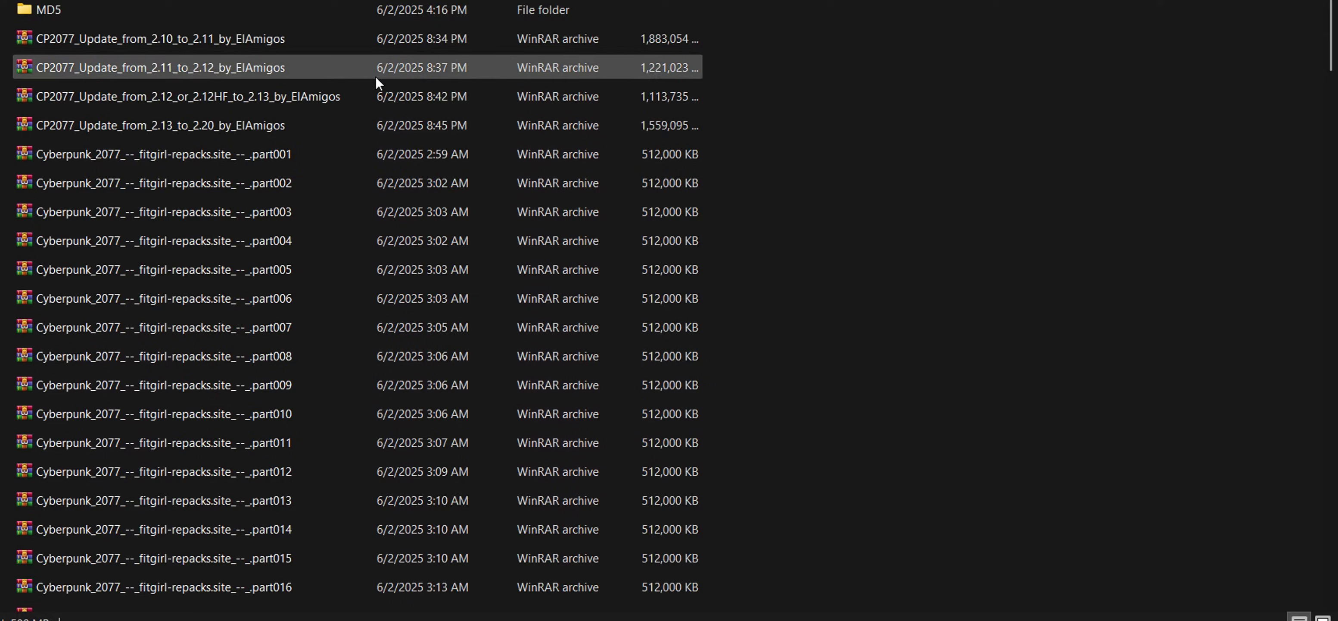
# Review the 2.10-to-2.11 update archive and the credits, bonus-content and selective-english files
pyautogui.click(298, 37)
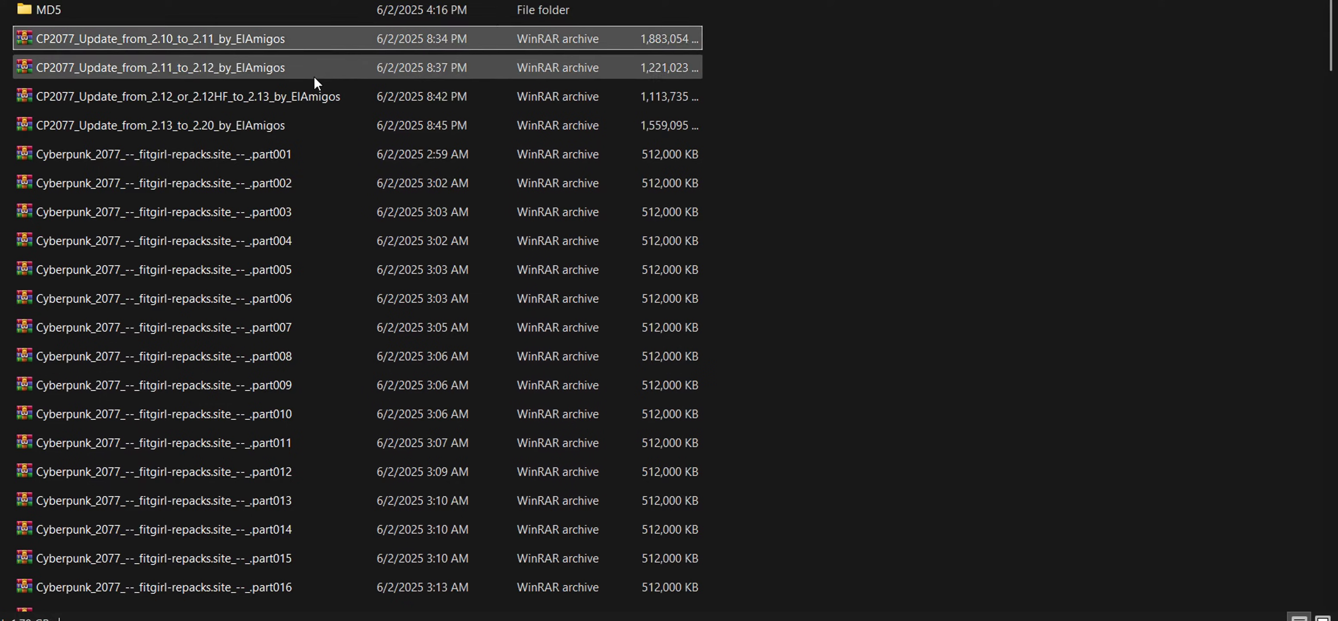
pyautogui.scroll(-13, 426, 266)
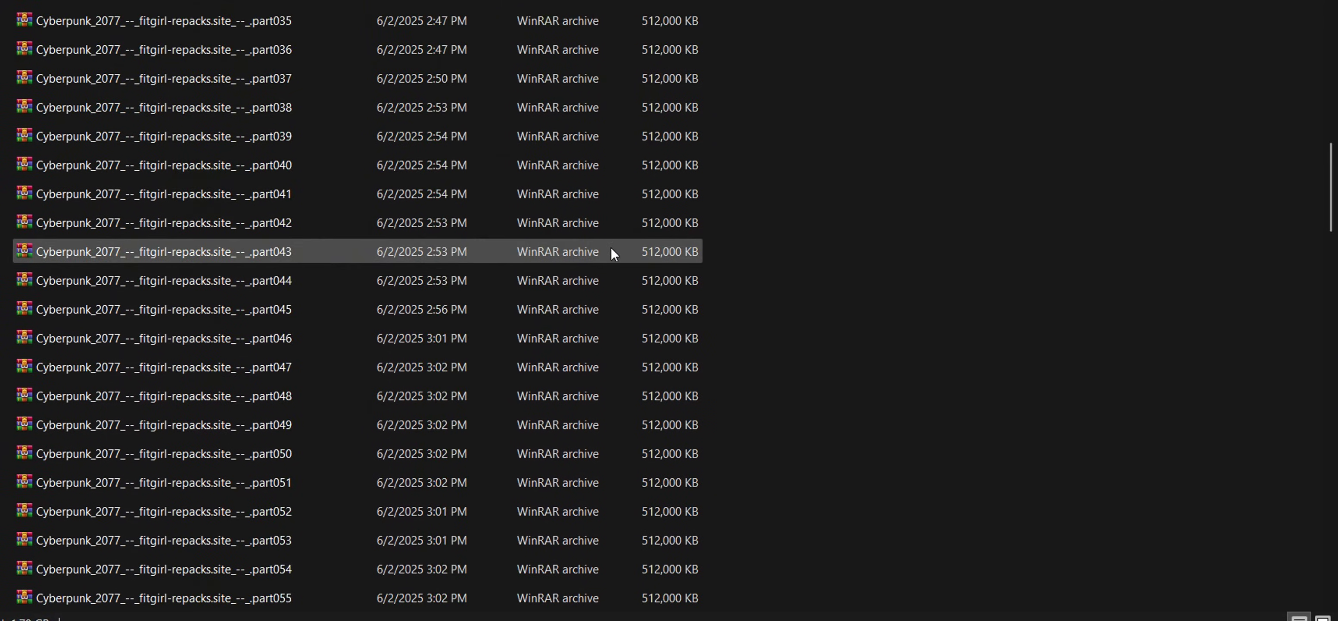
pyautogui.scroll(-20, 437, 280)
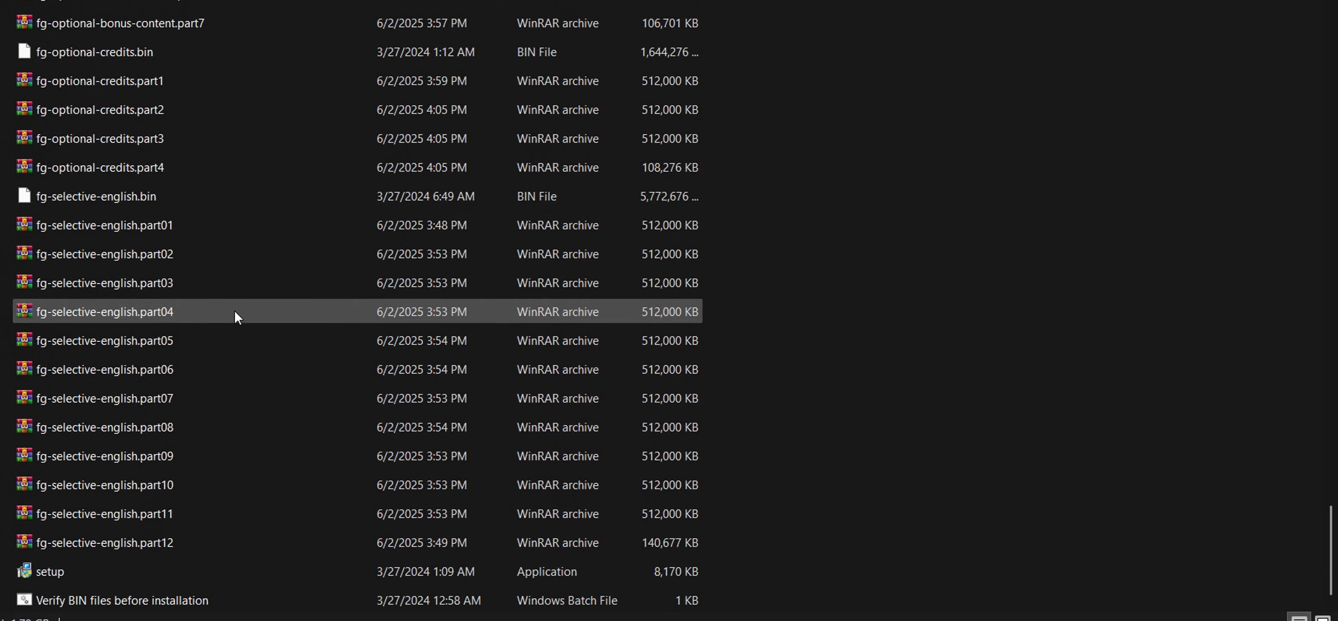
pyautogui.scroll(2, 234, 309)
pyautogui.click(172, 243)
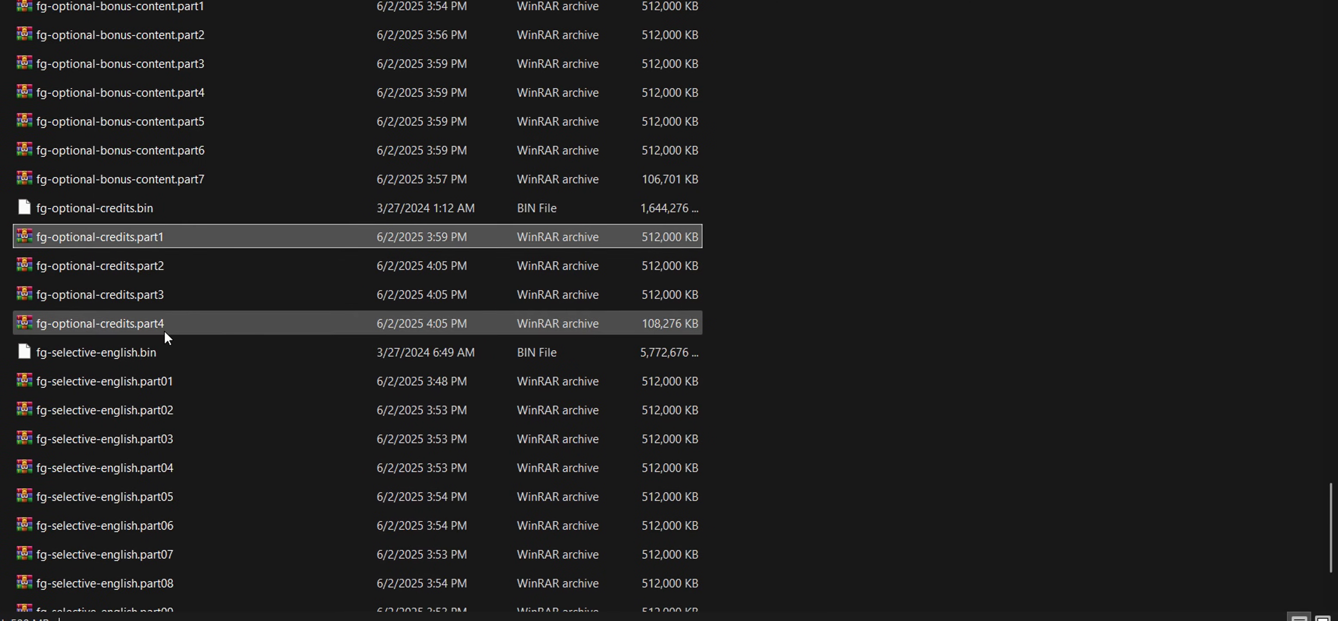
pyautogui.scroll(2, 187, 276)
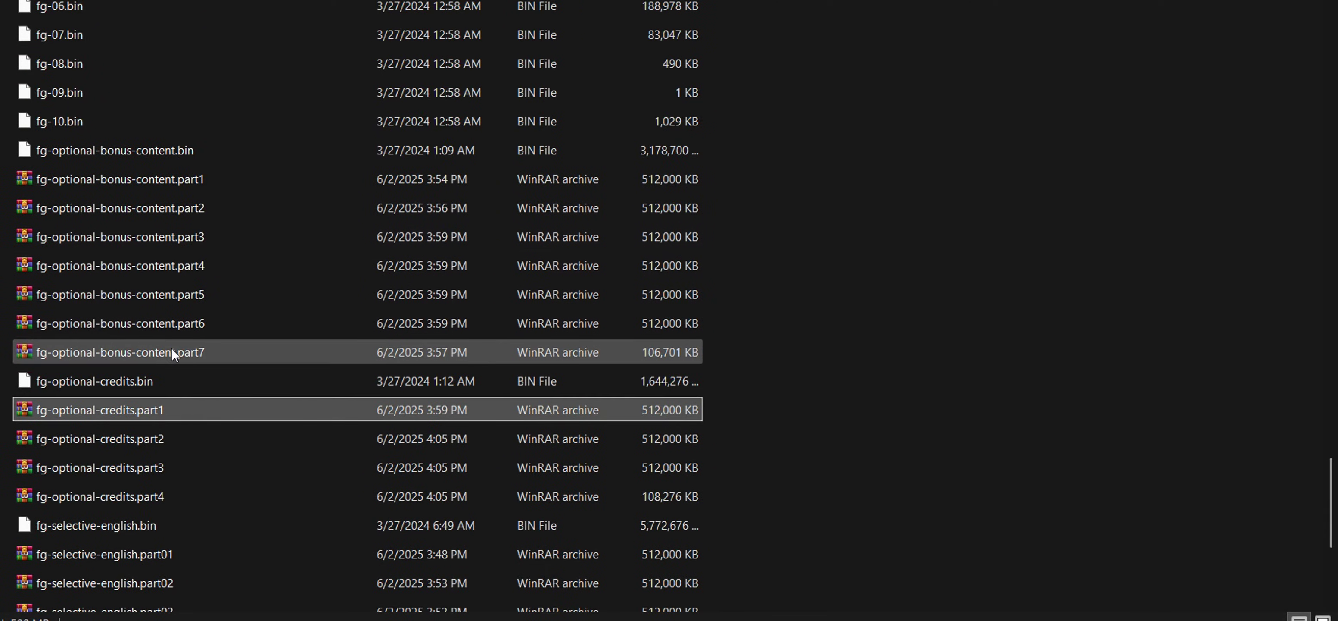
pyautogui.click(171, 349)
pyautogui.scroll(-4, 296, 364)
pyautogui.click(157, 228)
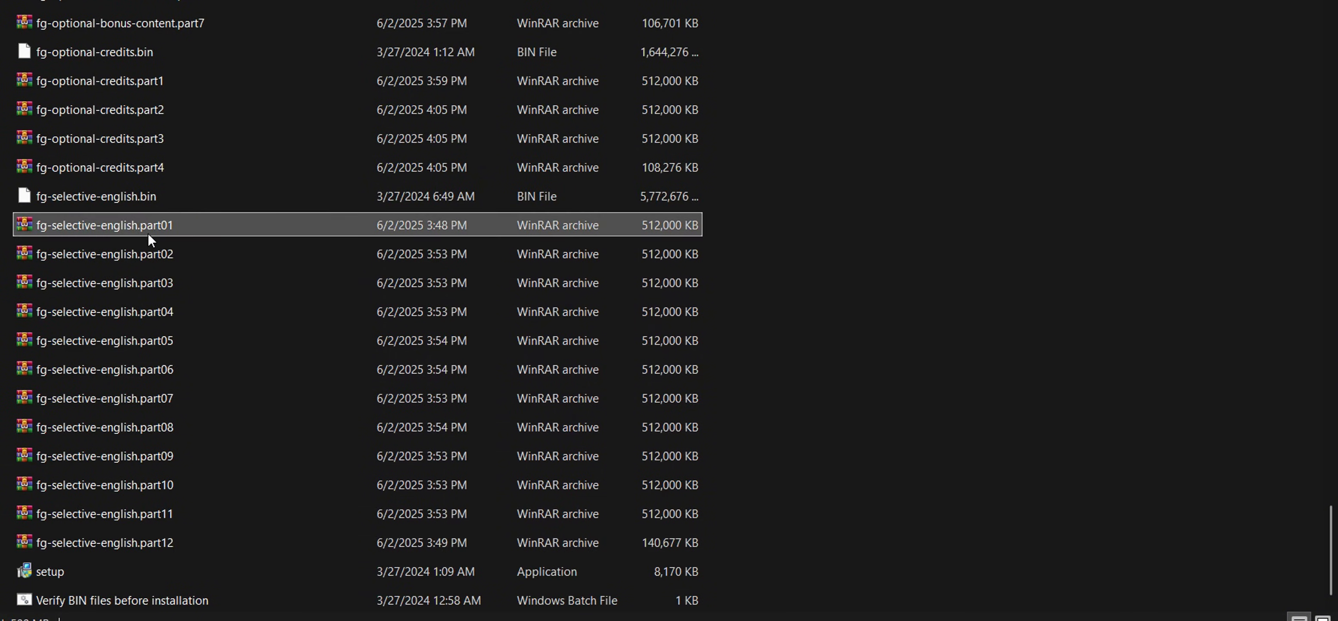
pyautogui.click(150, 191)
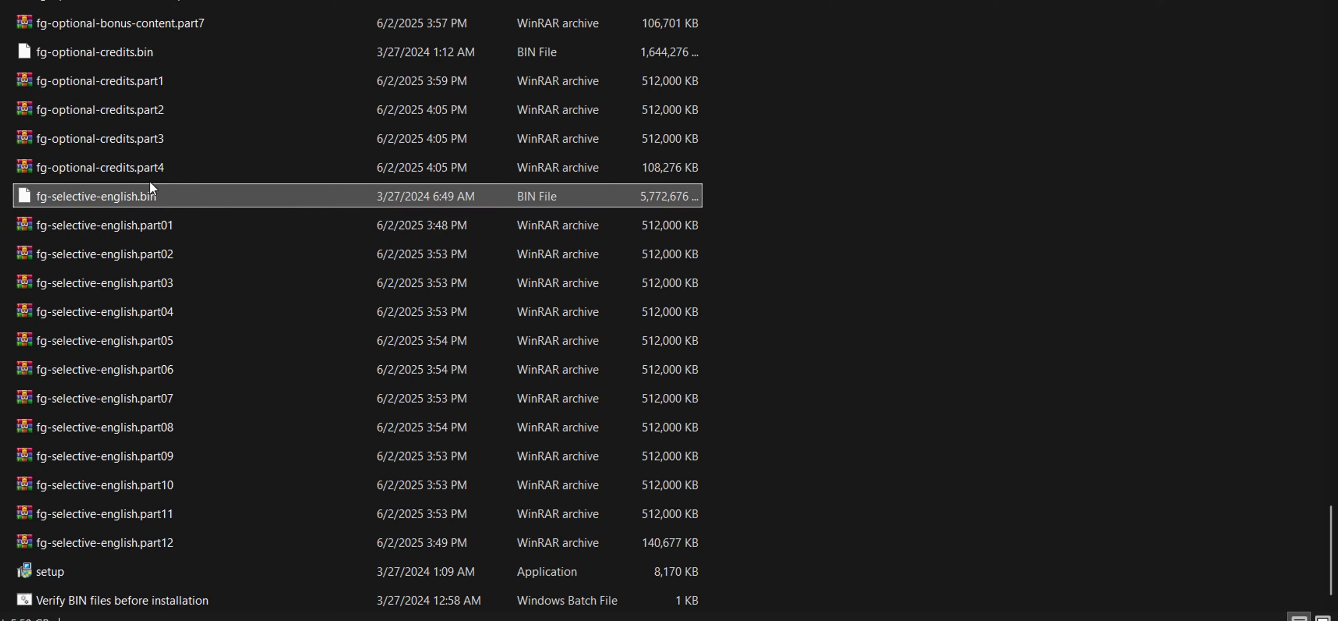
pyautogui.scroll(2, 218, 219)
pyautogui.click(147, 207)
# Run the setup application at the bottom of the repack folder
pyautogui.scroll(4, 149, 207)
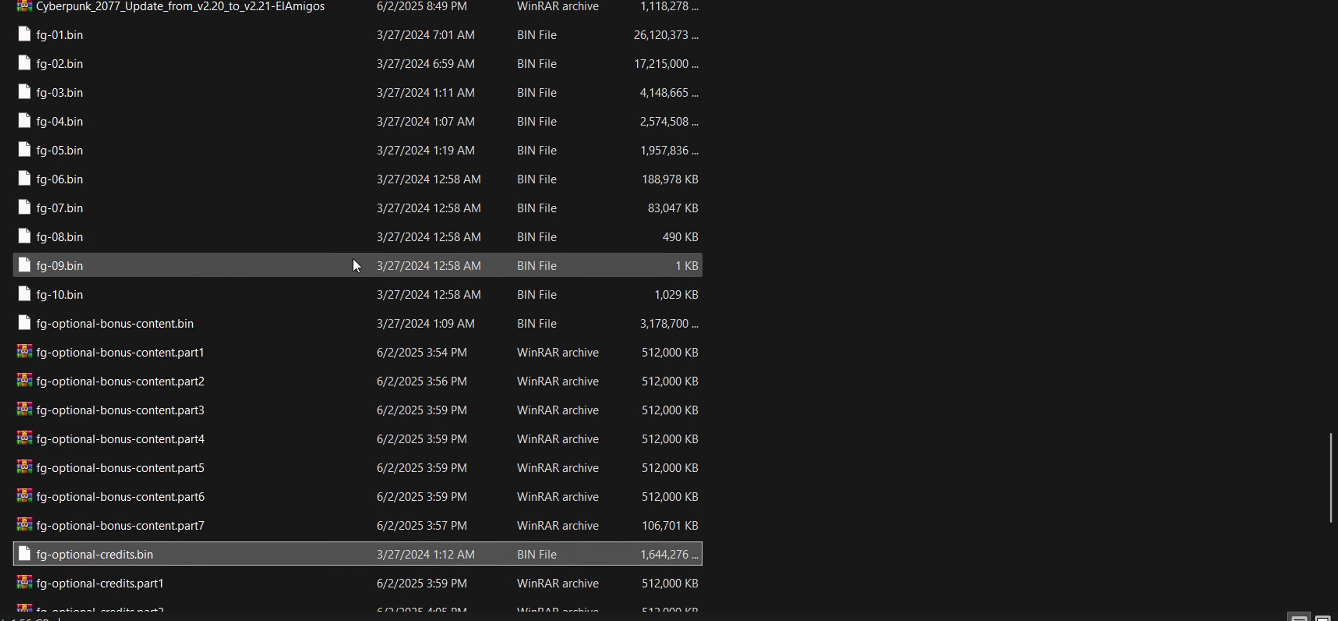
pyautogui.scroll(-5, 354, 265)
pyautogui.scroll(-1, 364, 278)
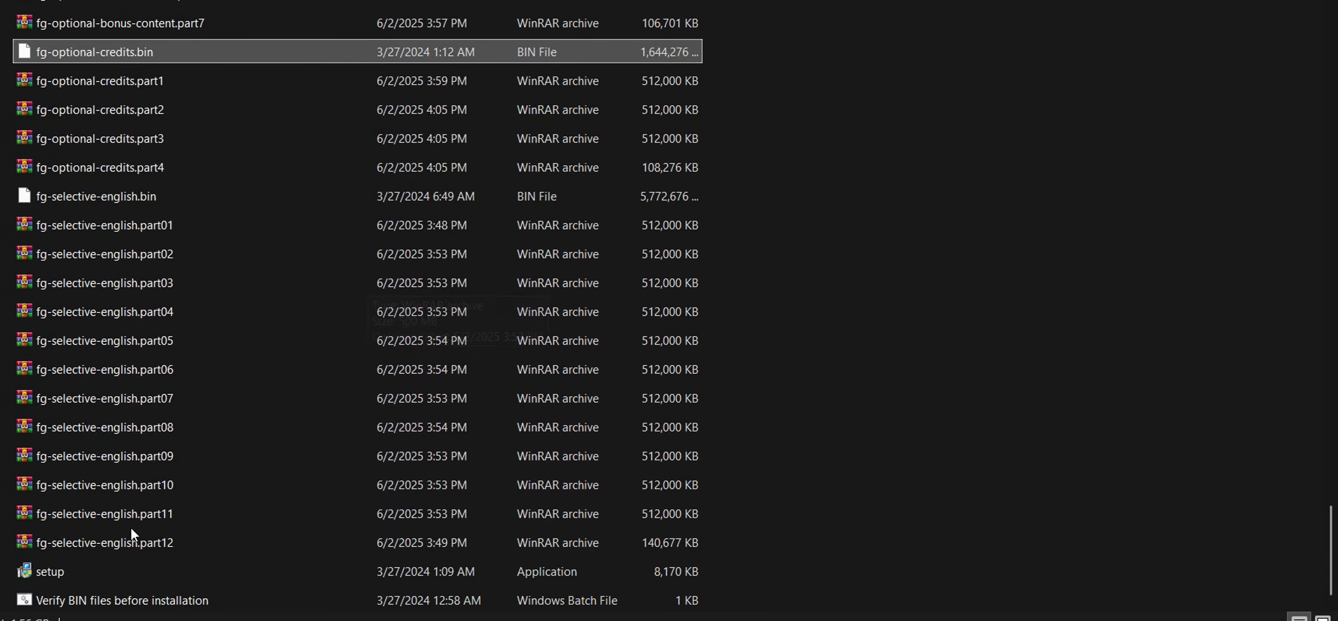
pyautogui.click(110, 573)
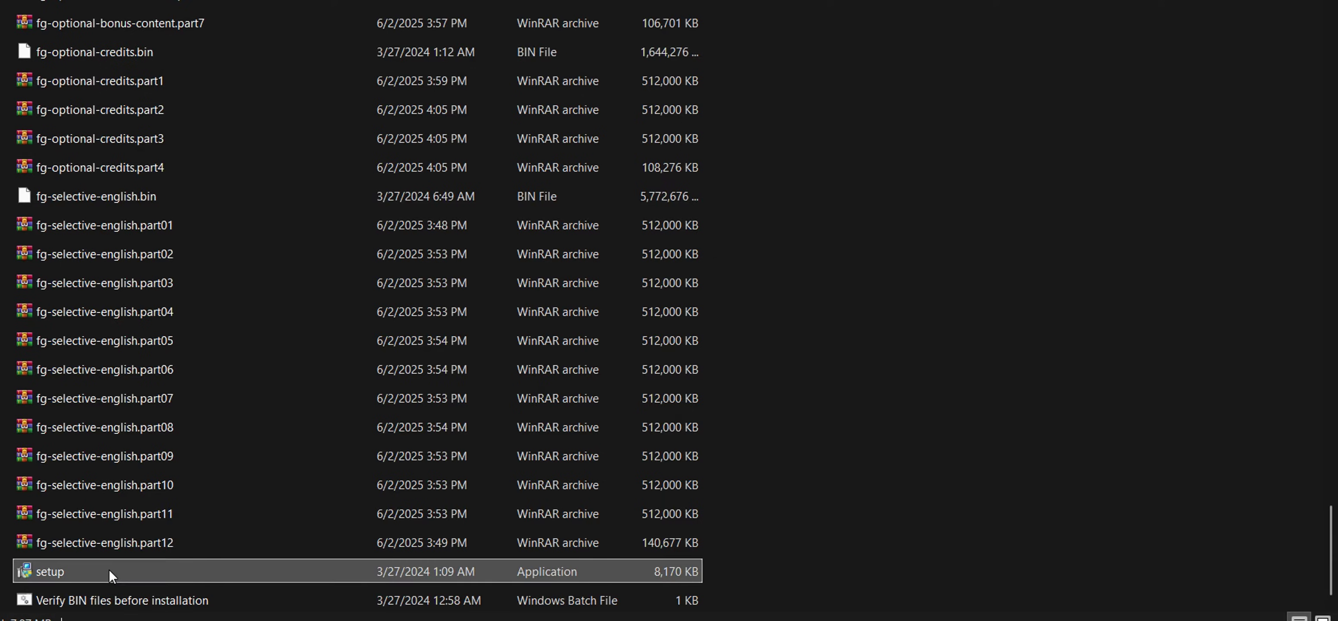
pyautogui.doubleClick(109, 569)
# Go into the Cyberpunk 2077 install folder under Games
pyautogui.scroll(20, 525, 442)
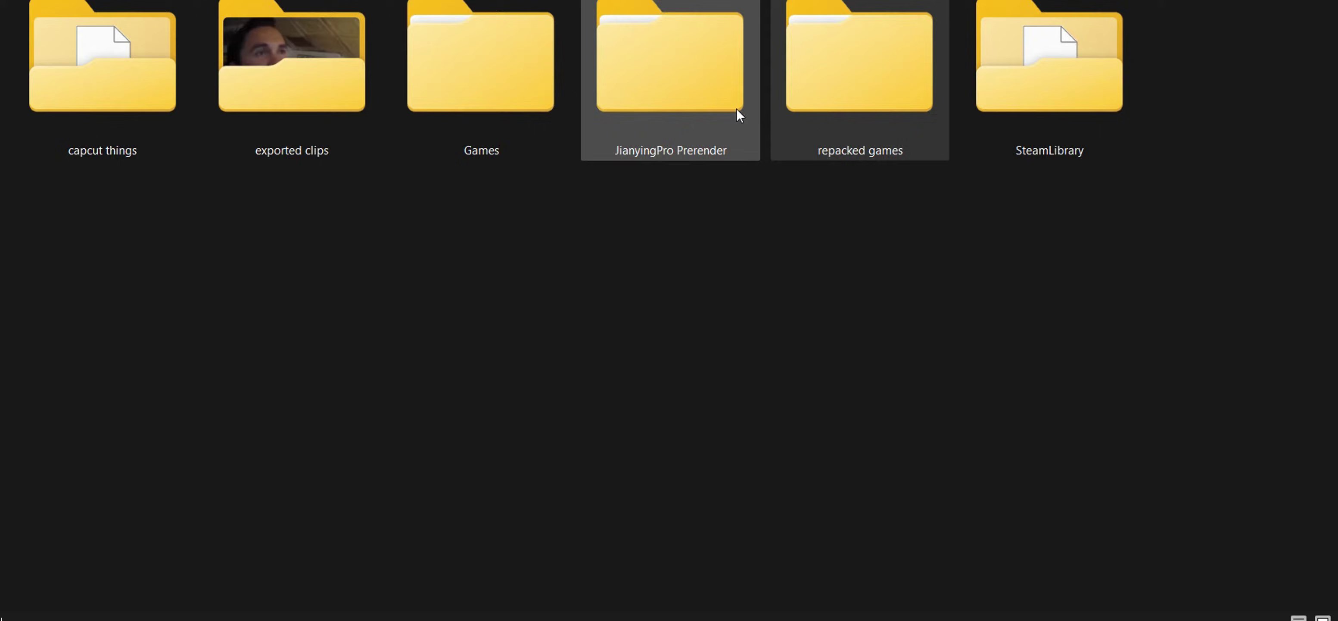
pyautogui.doubleClick(737, 108)
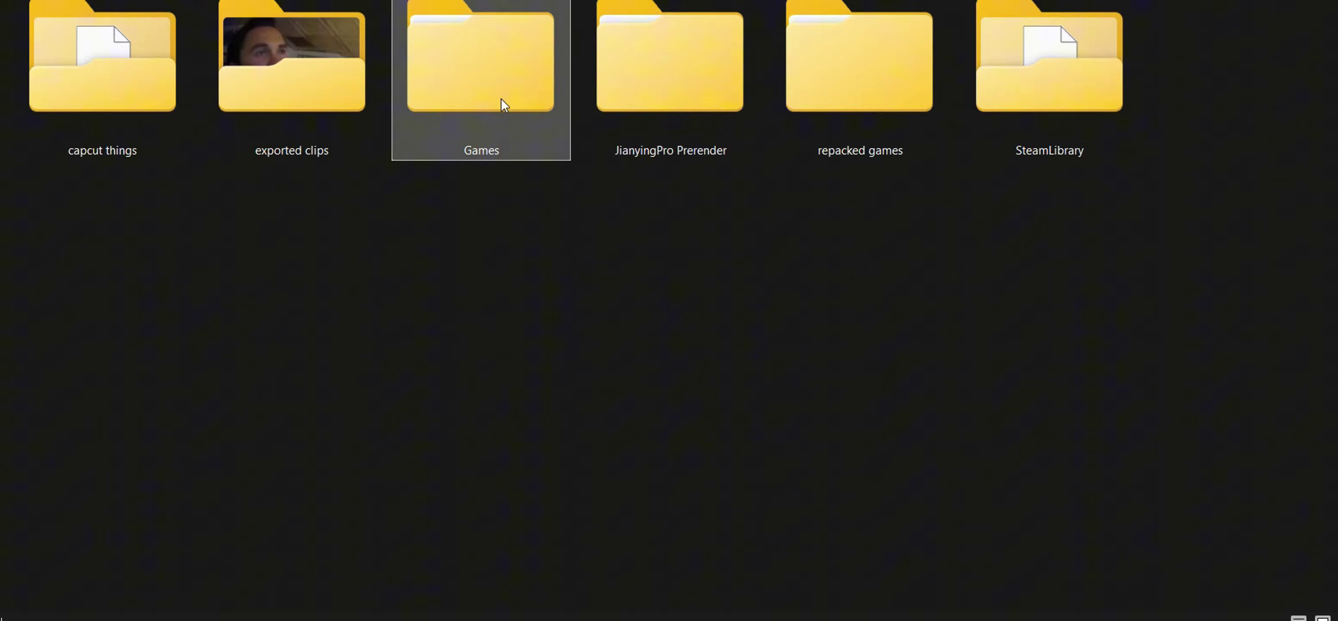
pyautogui.doubleClick(499, 105)
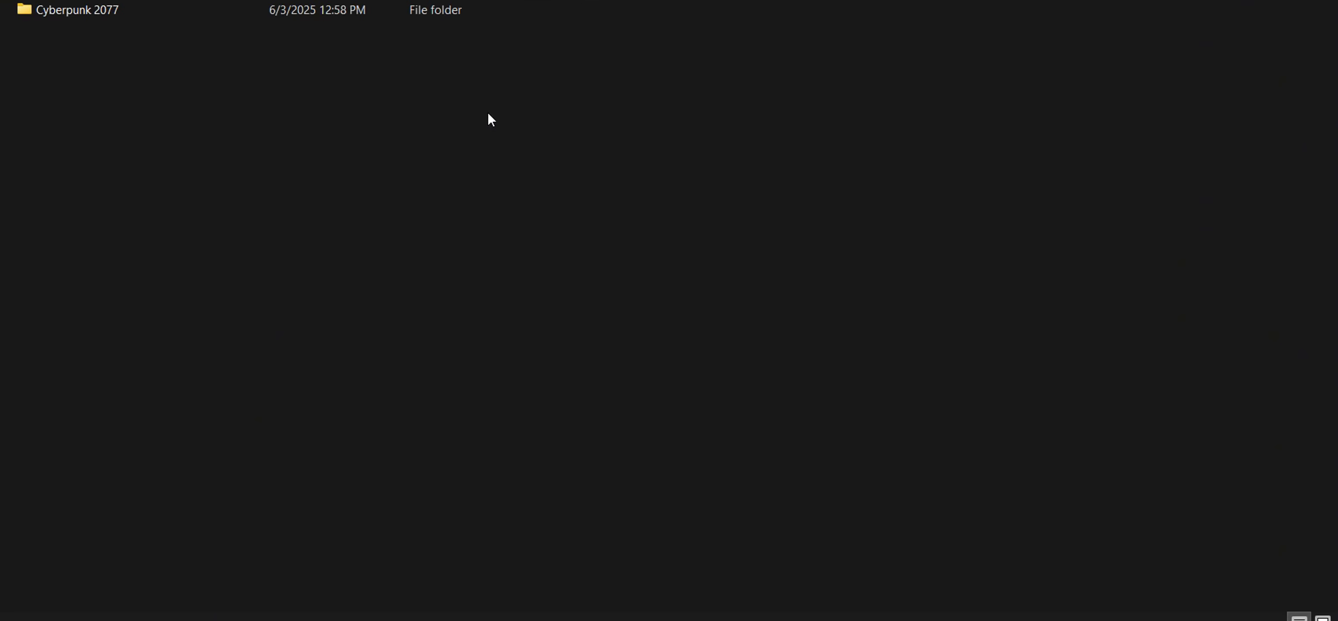
pyautogui.click(354, 12)
pyautogui.doubleClick(355, 15)
# Browse the engine and bin\x64 folders holding the game executable
pyautogui.scroll(-3, 654, 323)
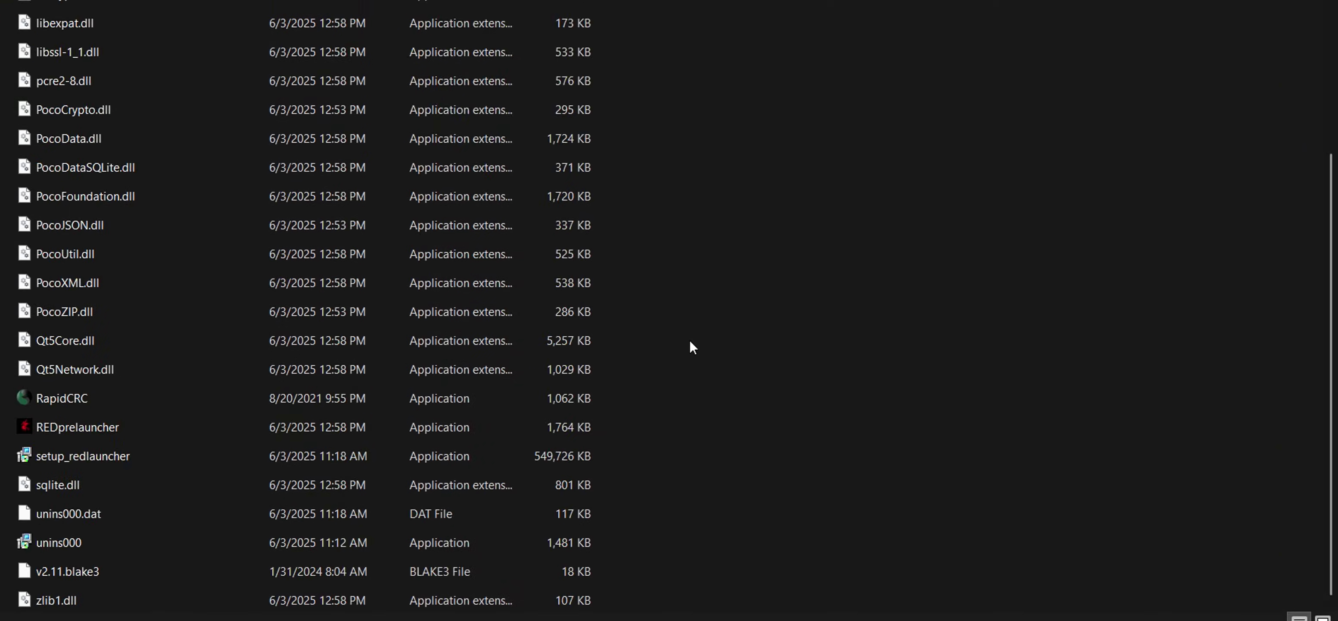
pyautogui.scroll(2, 623, 343)
pyautogui.scroll(2, 285, 62)
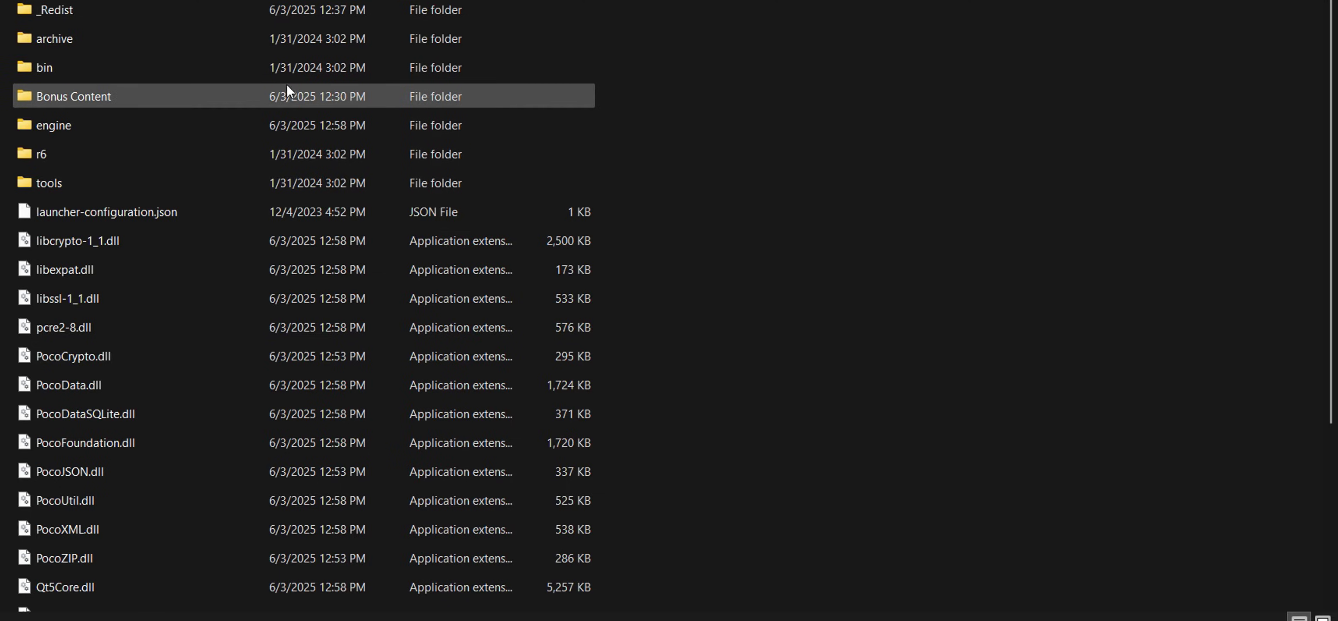
pyautogui.doubleClick(264, 136)
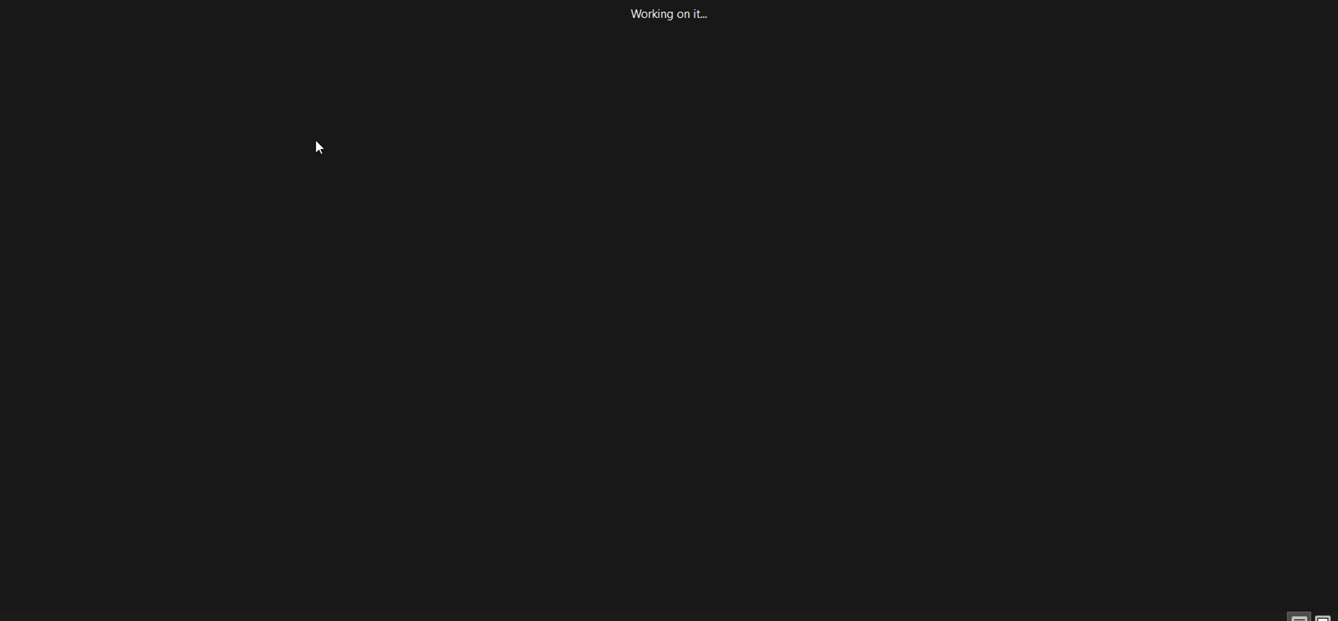
pyautogui.doubleClick(277, 22)
pyautogui.scroll(-5, 179, 140)
pyautogui.scroll(5, 172, 171)
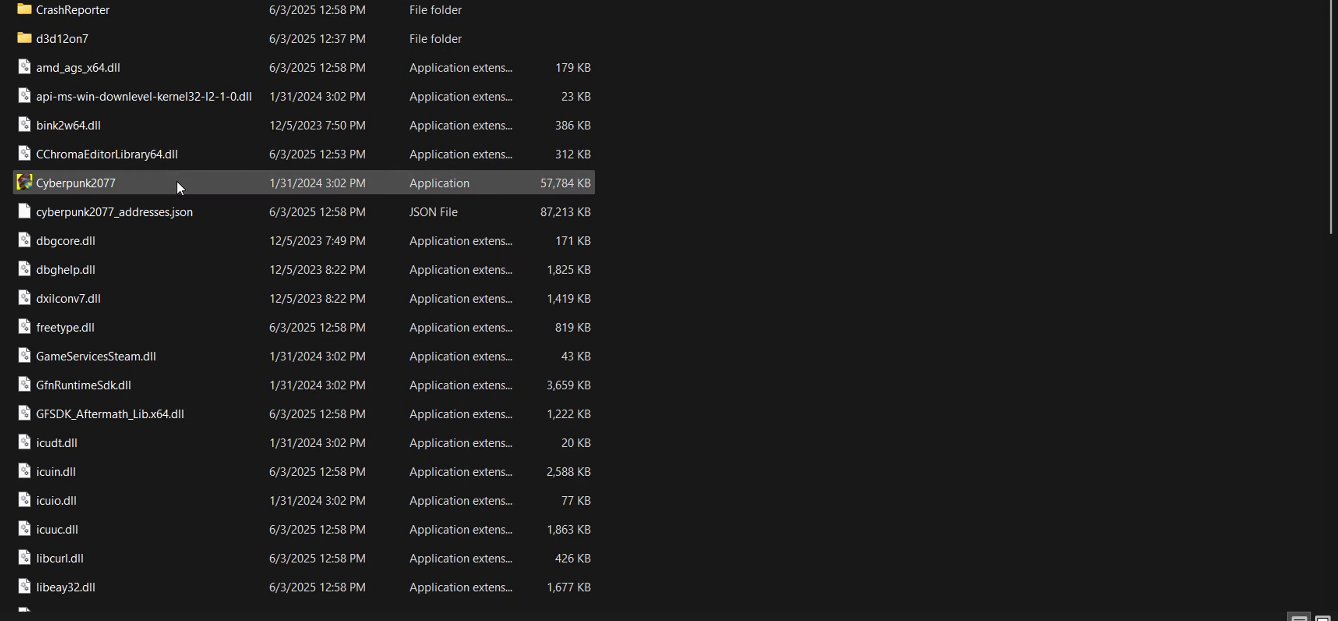
pyautogui.scroll(-10, 222, 270)
# Navigate back up to the top-level folder with Games and repacked games
pyautogui.hotkey('alt', 'Up')
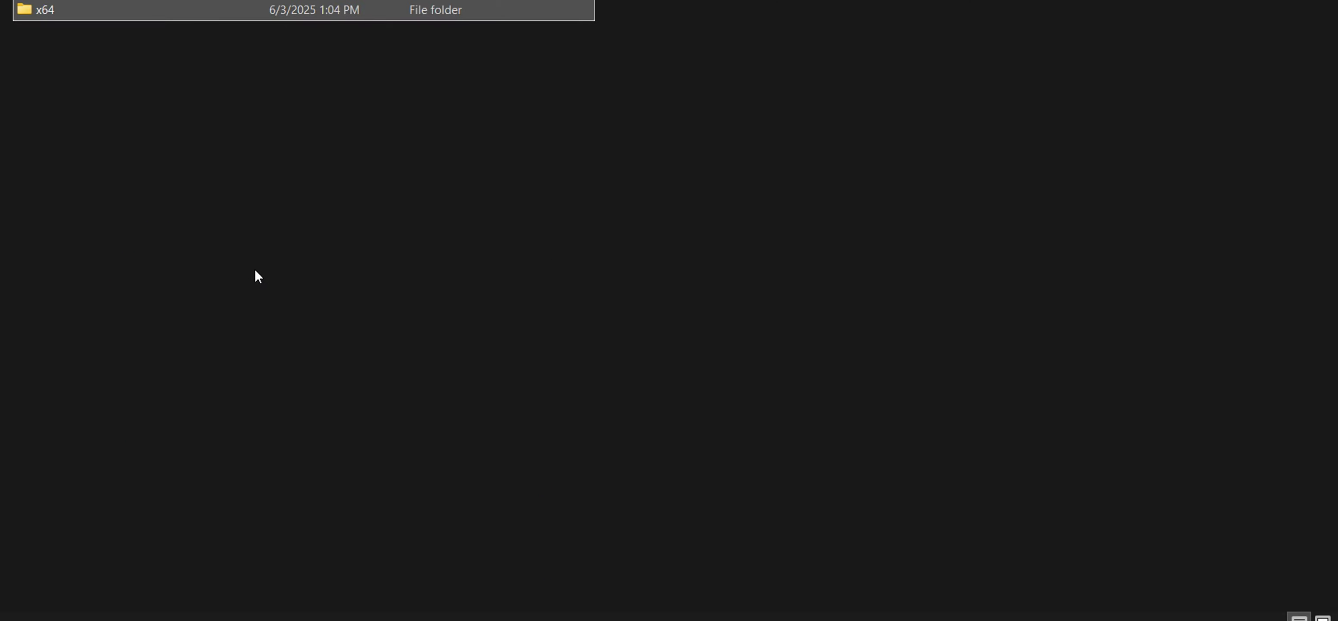
pyautogui.hotkey('alt', 'Up')
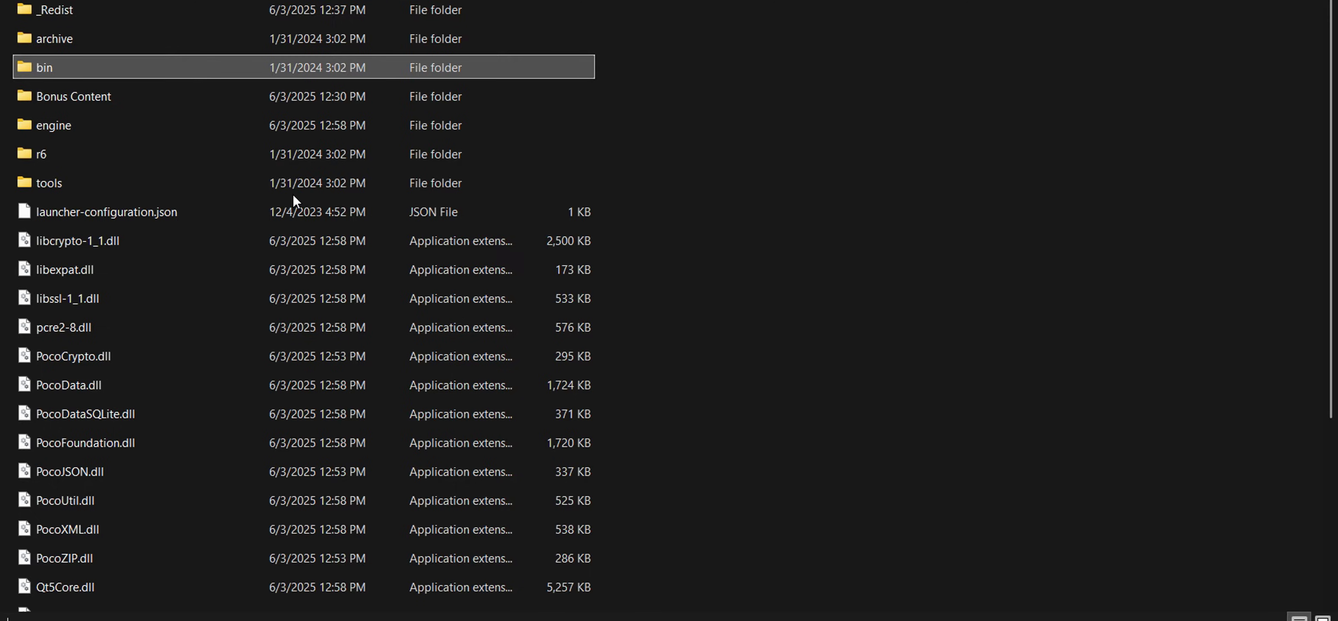
pyautogui.click(883, 116)
pyautogui.hotkey('alt', 'Up')
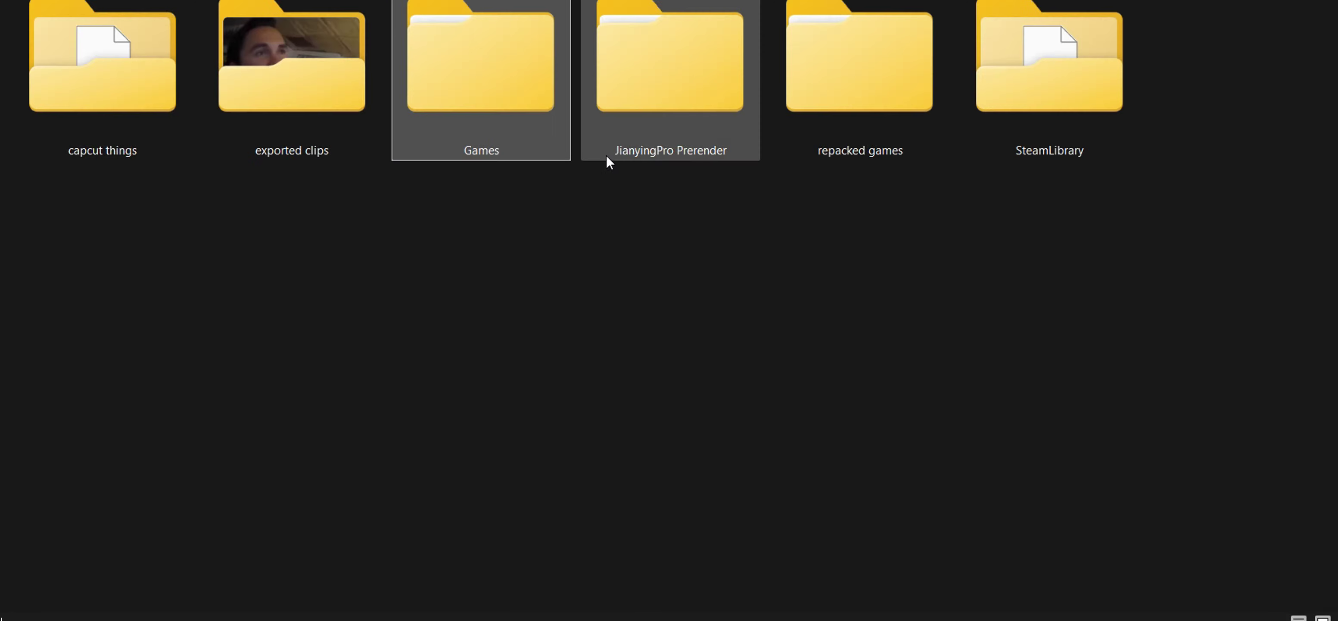
# Go to repacked games > cyber 2077 and select the 2.11-to-2.12 update archive
pyautogui.doubleClick(790, 97)
pyautogui.doubleClick(487, 14)
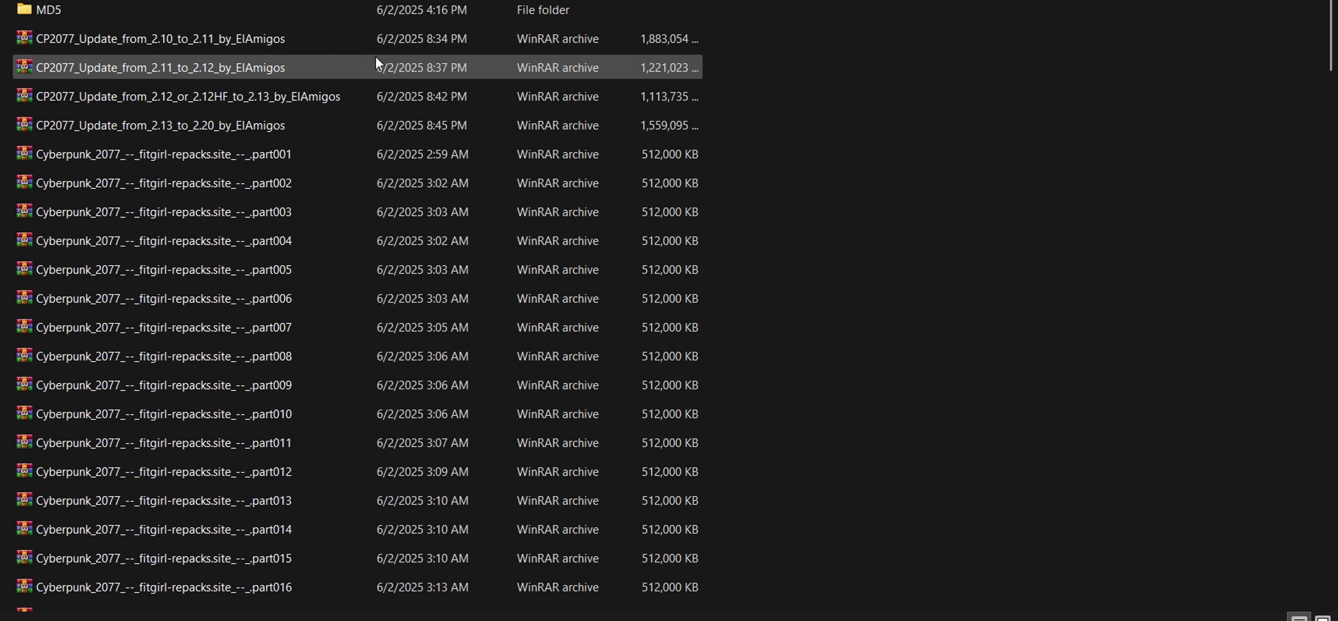
pyautogui.click(235, 43)
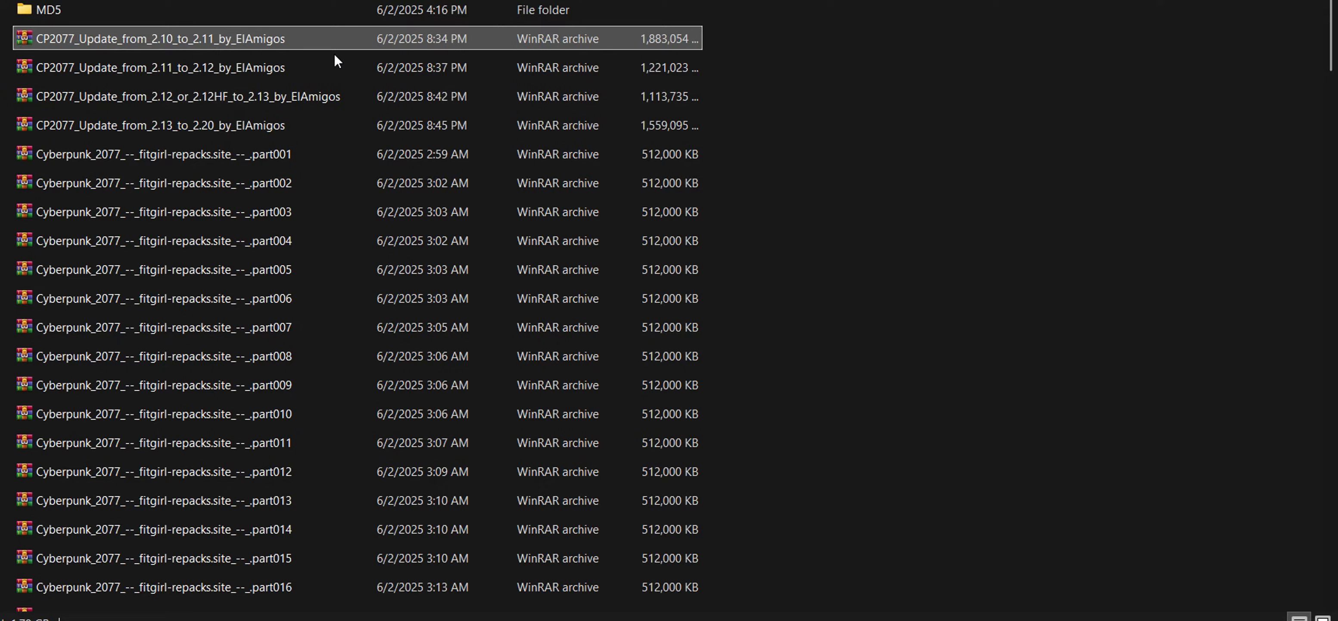
pyautogui.click(245, 63)
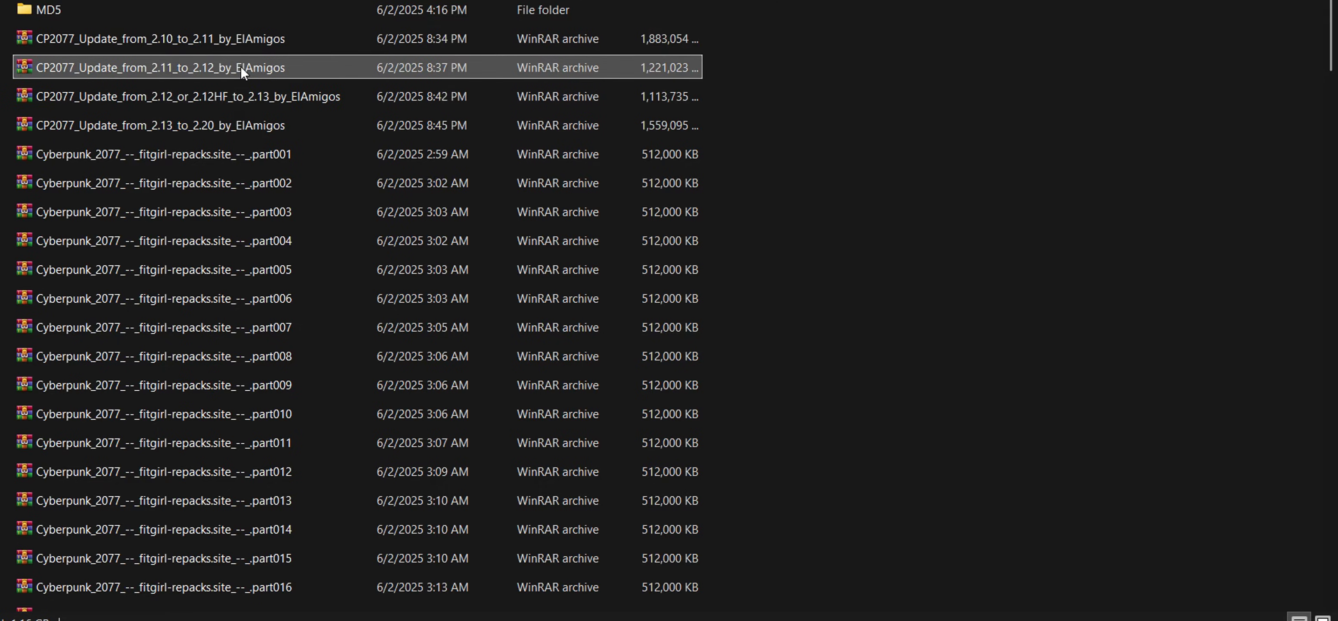
# Drag the update installer and elamigos-1.bin from the 2.11-to-2.12 archive into the repack folder
pyautogui.doubleClick(252, 65)
pyautogui.click(417, 177)
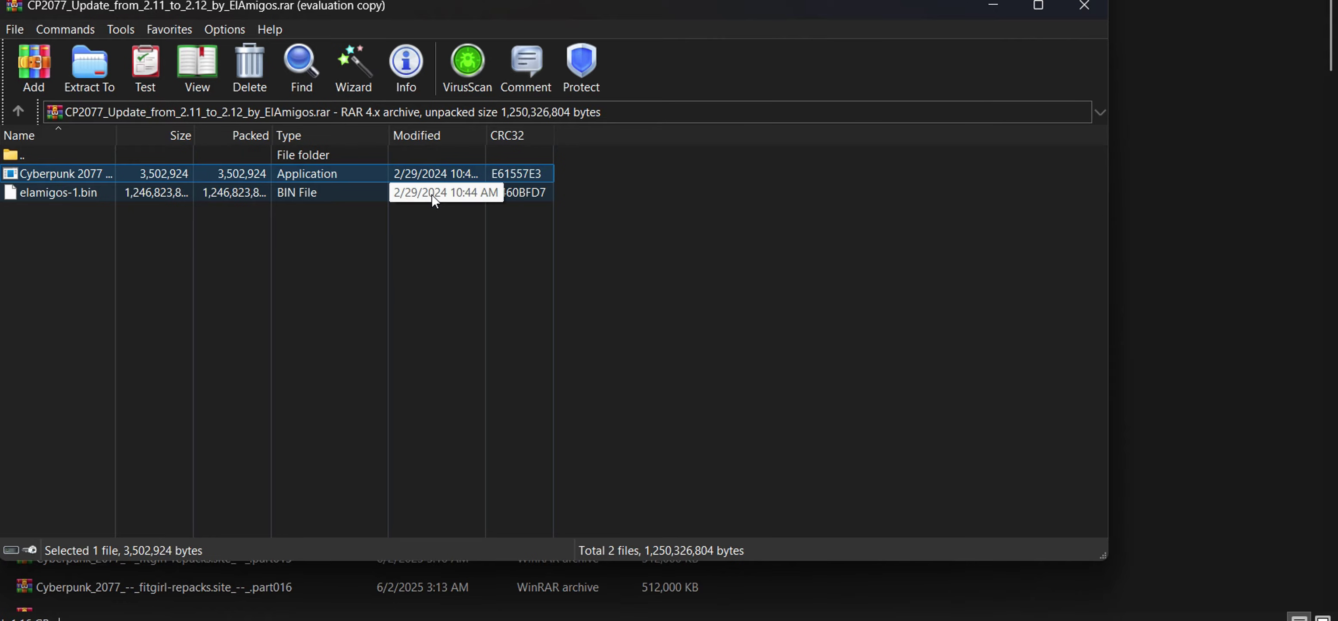
pyautogui.keyDown('shift'); pyautogui.click(348, 195); pyautogui.keyUp('shift')
pyautogui.moveTo(348, 195); pyautogui.dragTo(1210, 266)
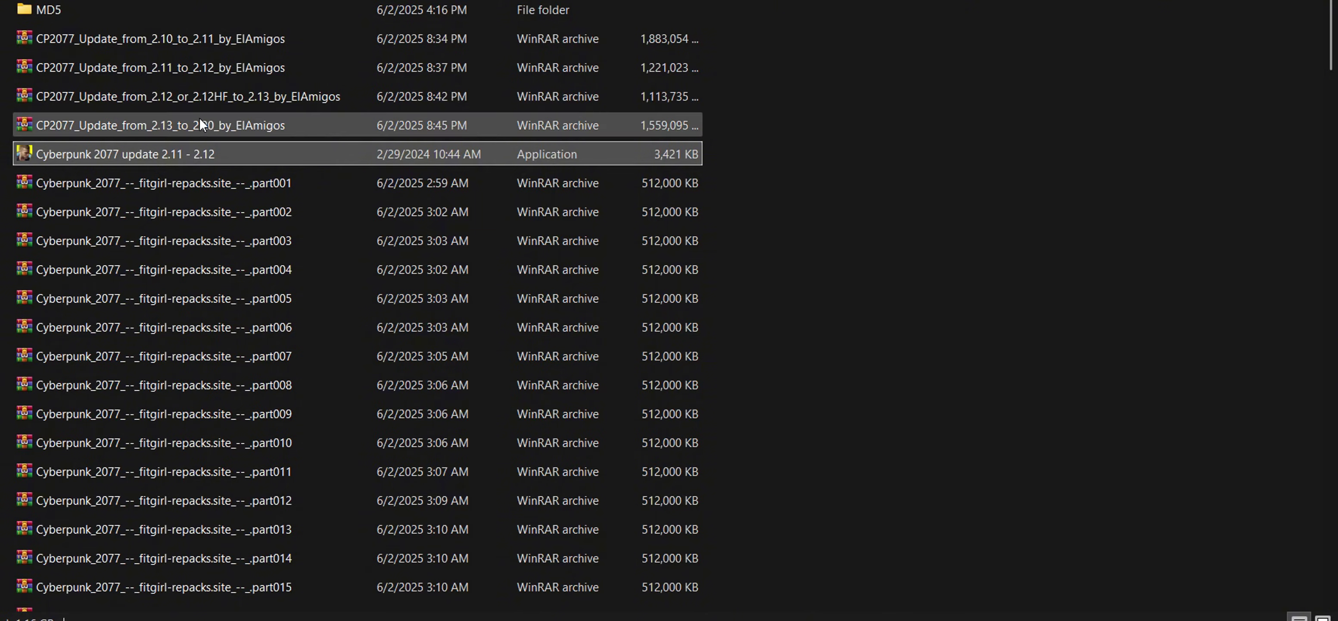
# Run 'Cyberpunk 2077 update 2.11 - 2.12', retrying until its language prompt appears
pyautogui.scroll(-20, 290, 122)
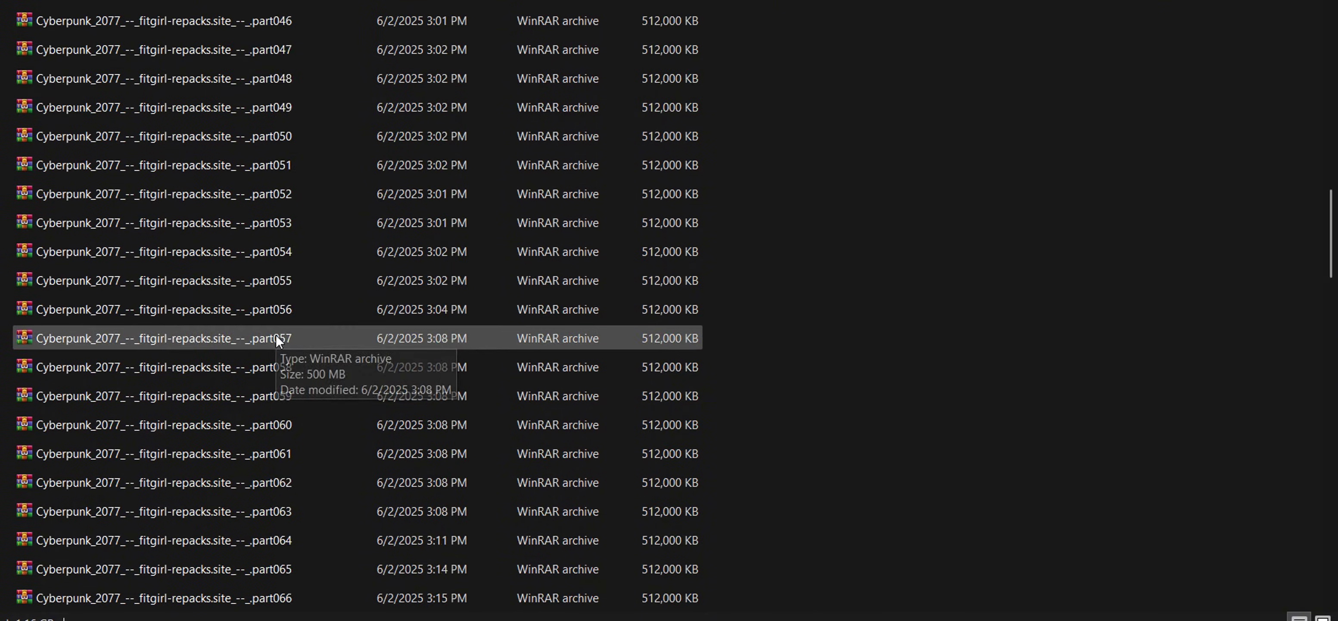
pyautogui.scroll(-5, 282, 343)
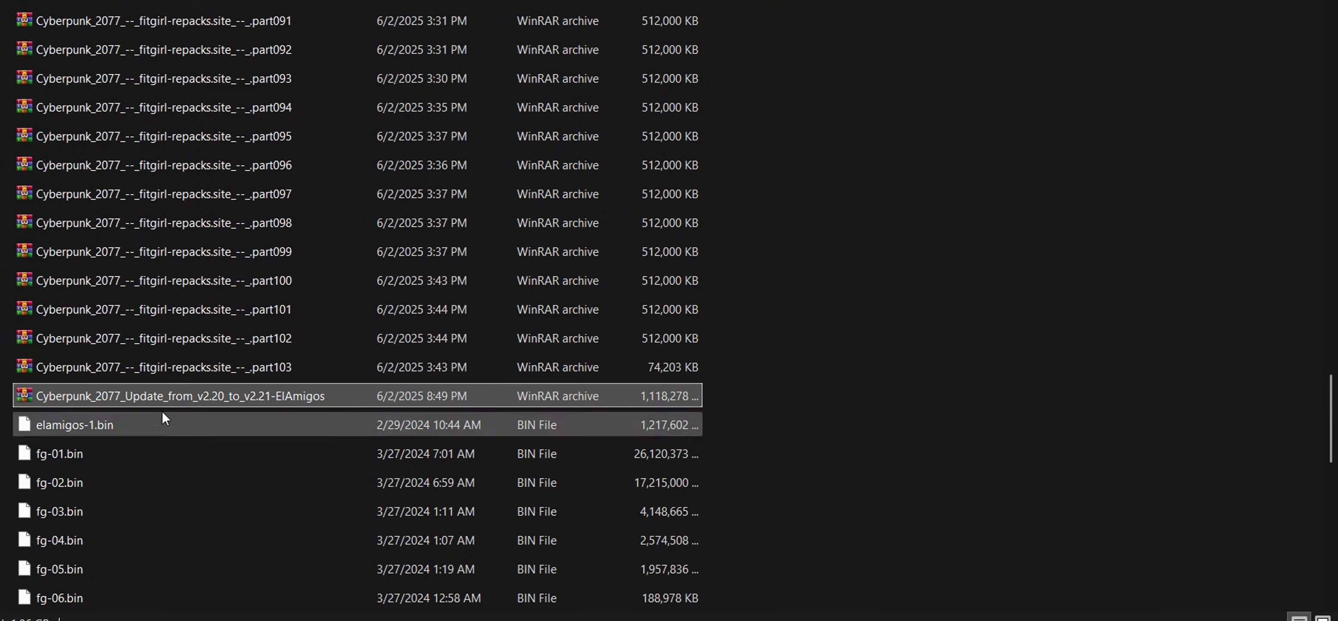
pyautogui.scroll(20, 349, 353)
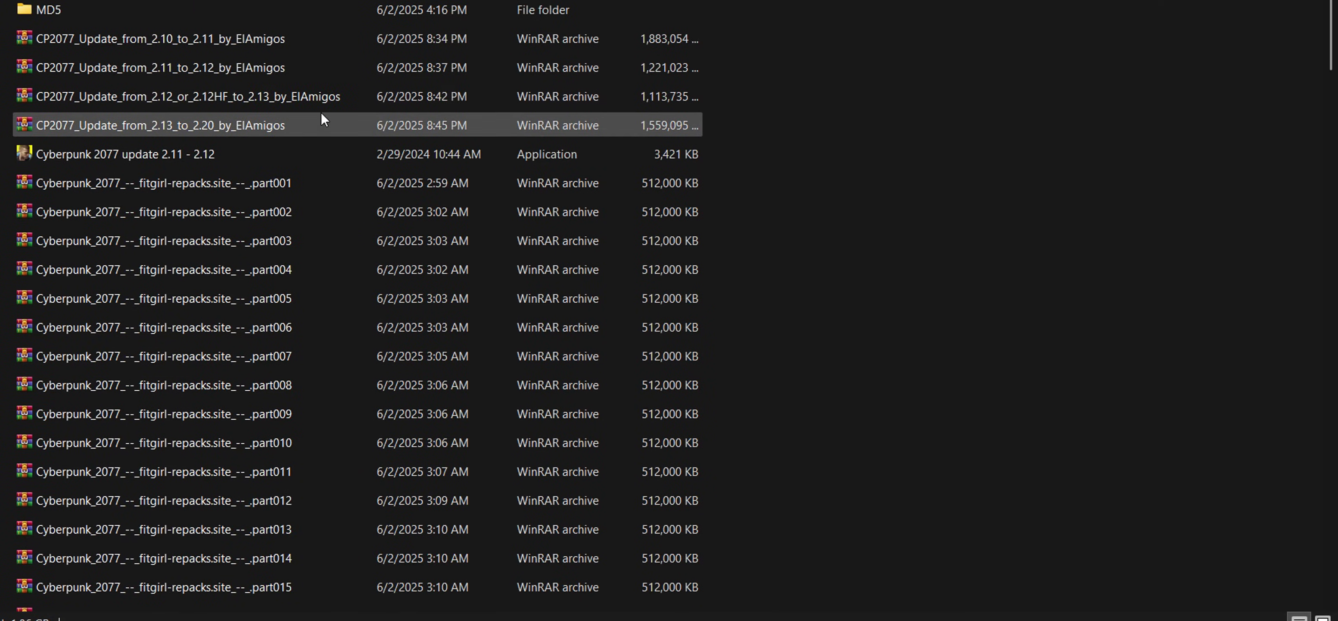
pyautogui.doubleClick(397, 163)
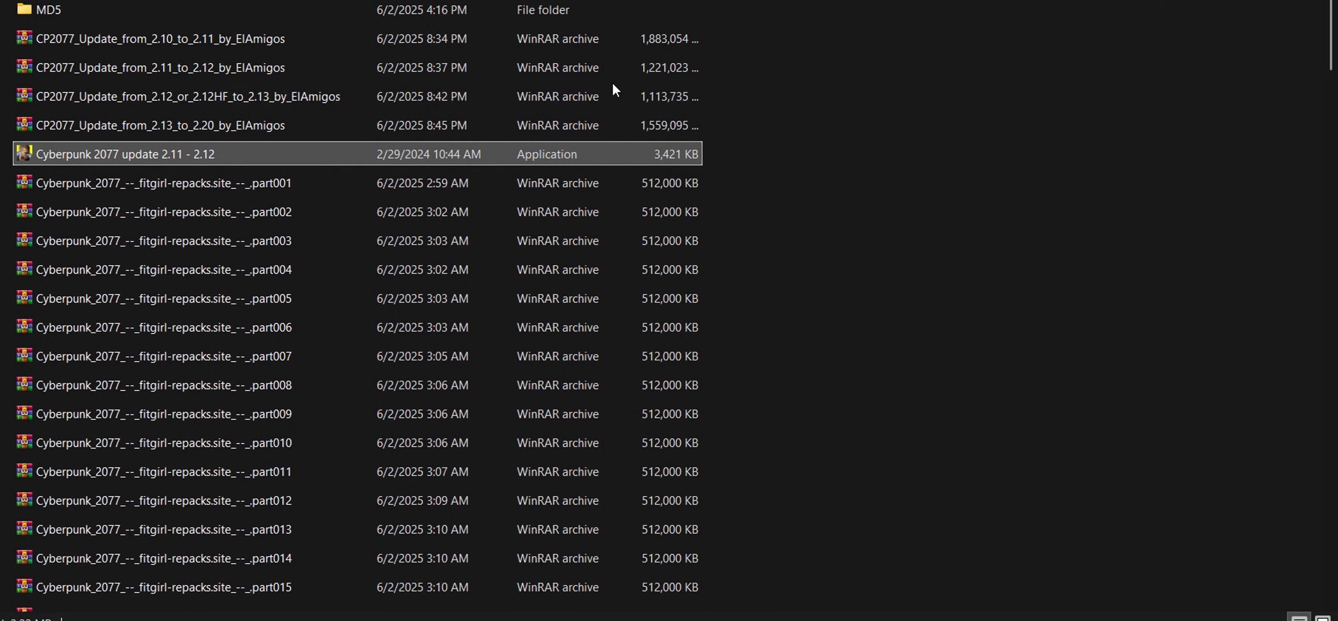
pyautogui.click(374, 217)
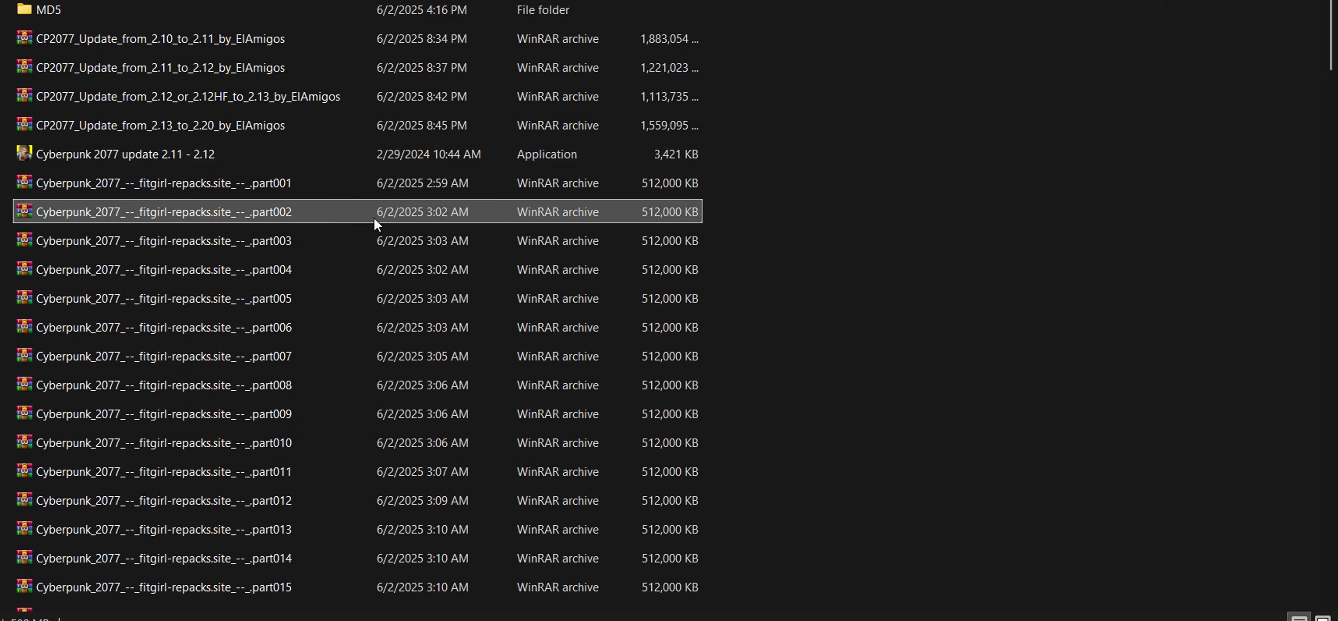
pyautogui.scroll(-4, 469, 209)
pyautogui.scroll(4, 331, 173)
pyautogui.doubleClick(331, 154)
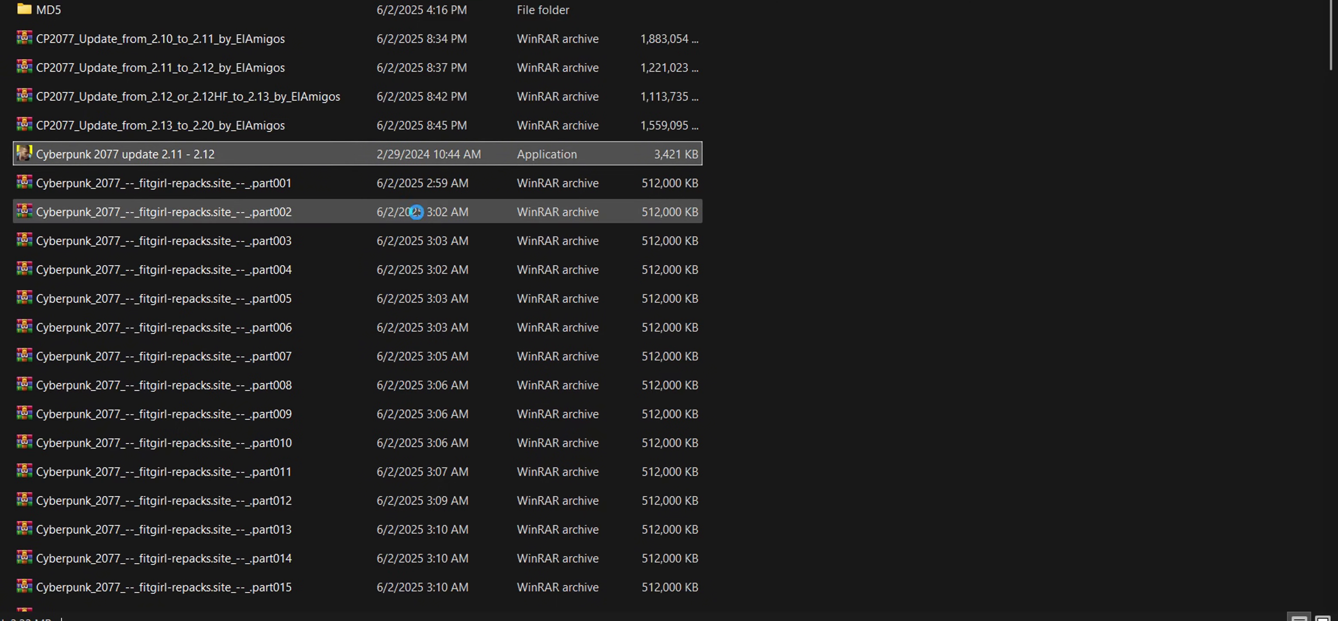
pyautogui.scroll(-20, 407, 250)
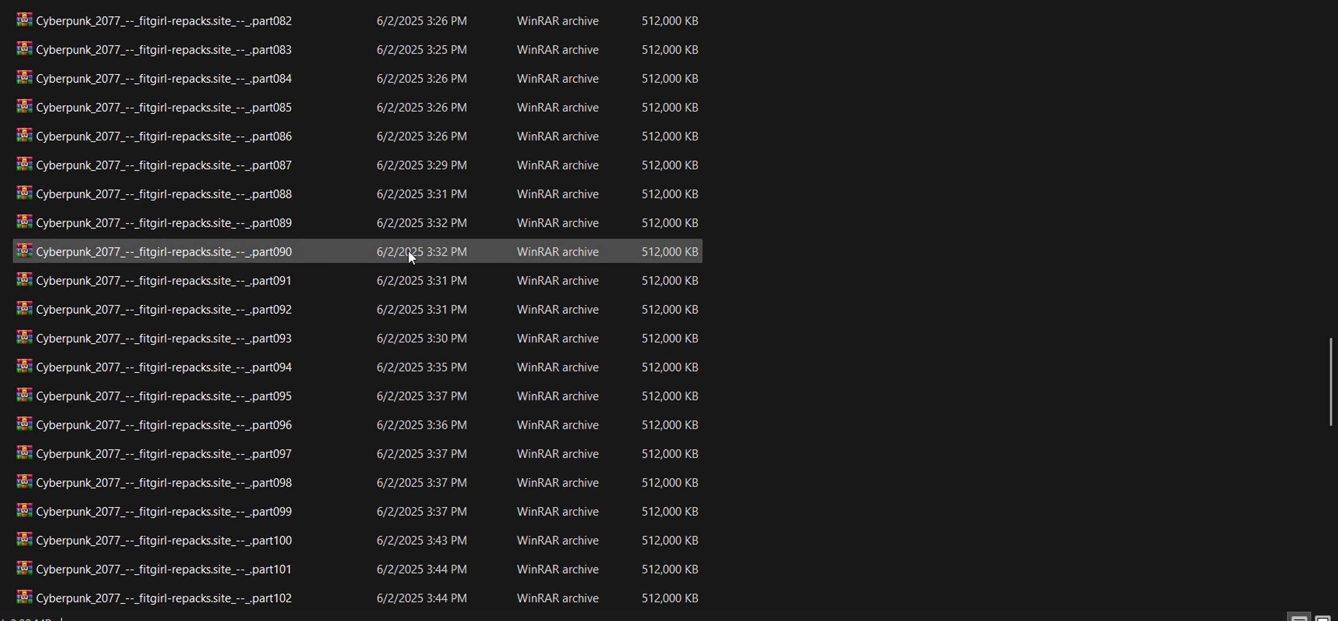
pyautogui.scroll(20, 334, 175)
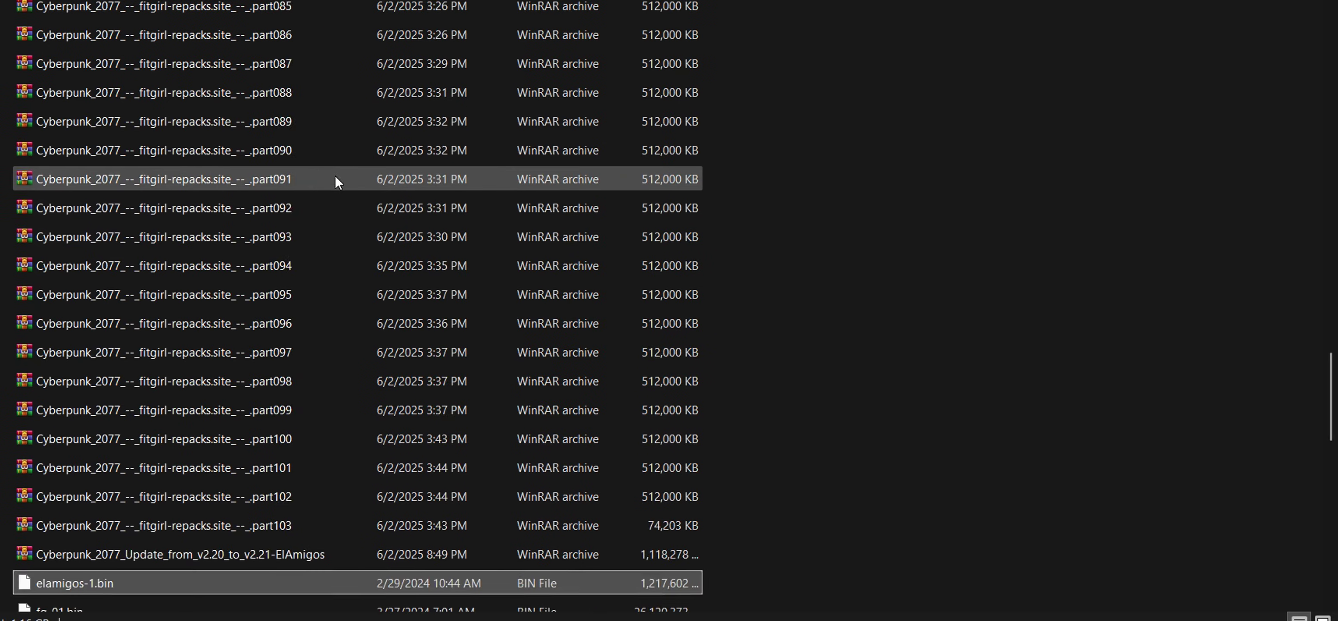
pyautogui.doubleClick(222, 153)
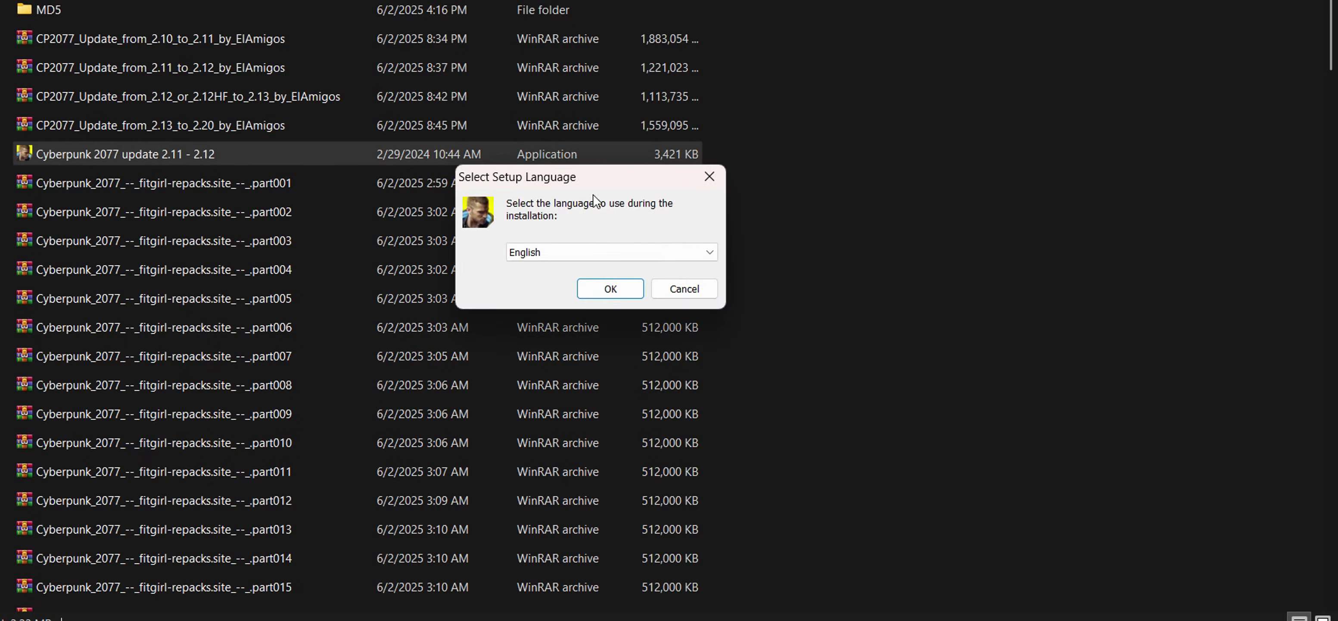
# Choose English, pass the welcome page and accept the license agreement
pyautogui.click(610, 288)
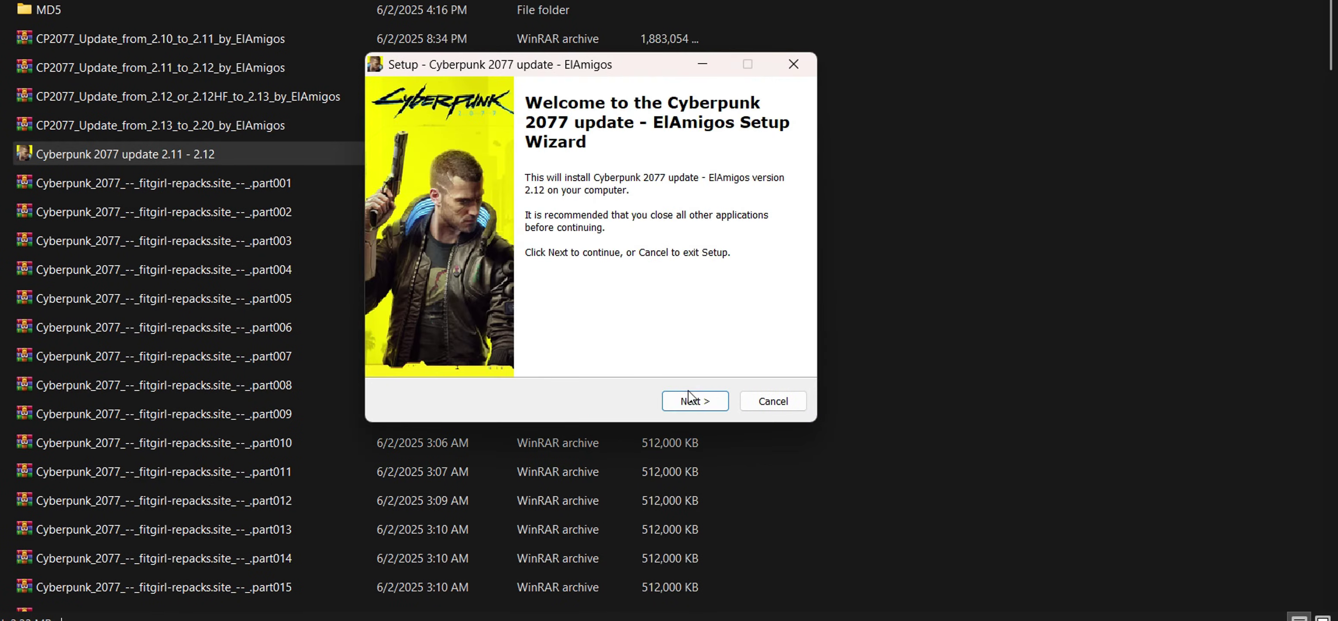
pyautogui.click(690, 398)
pyautogui.click(511, 343)
pyautogui.click(693, 401)
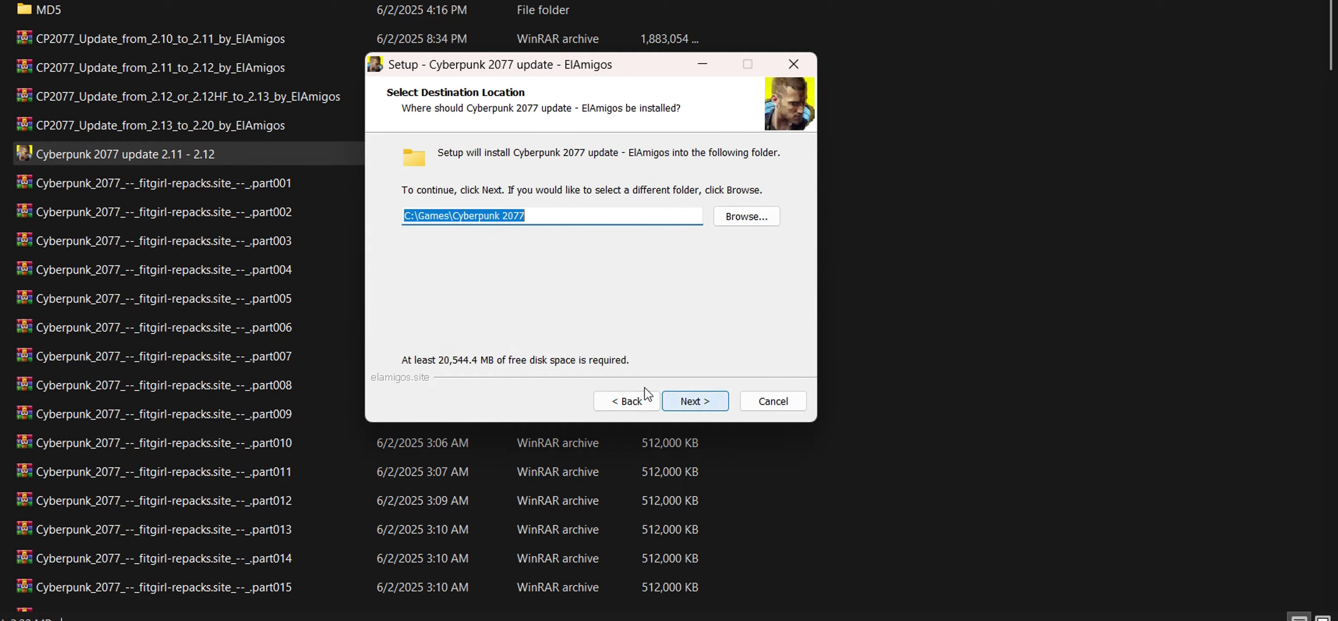
# Set the install destination to D:\Games\Cyberpunk 2077
pyautogui.click(742, 217)
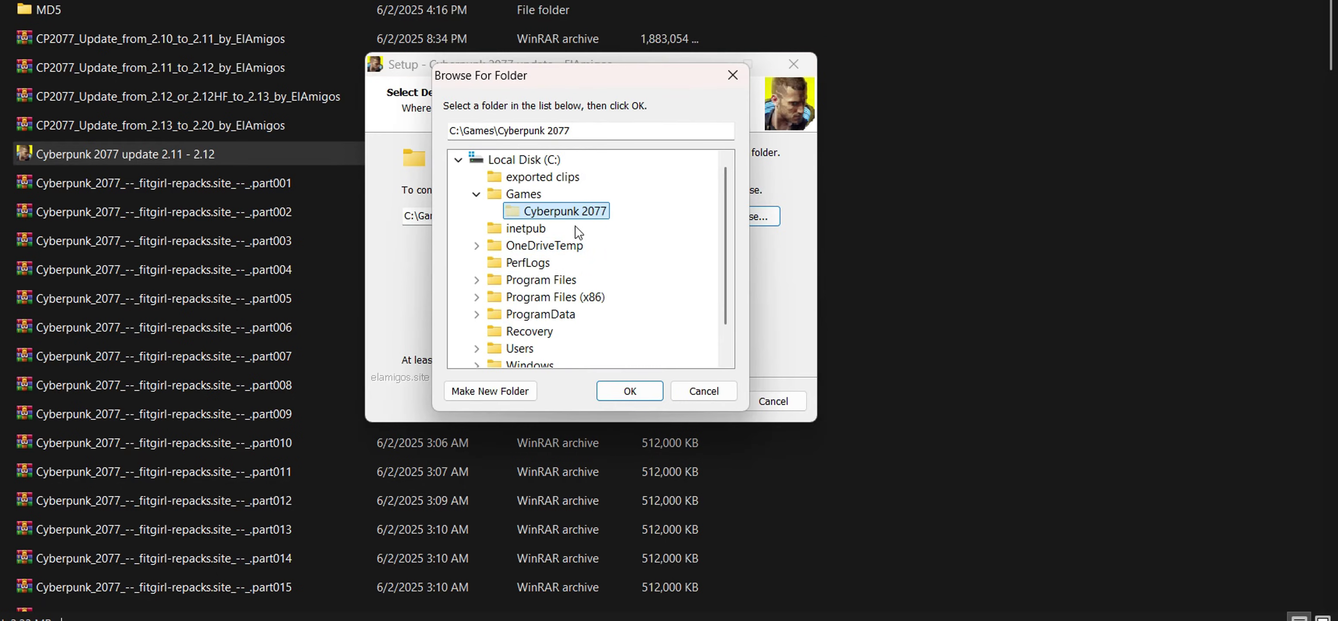
pyautogui.scroll(-1, 577, 343)
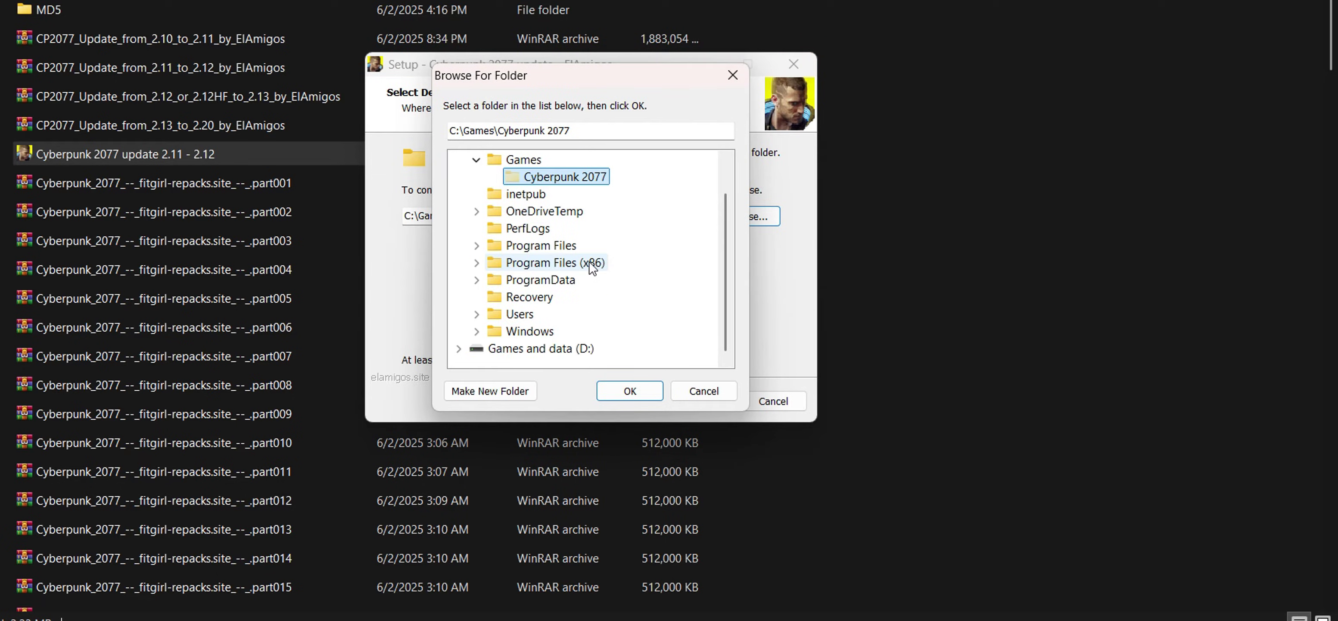
pyautogui.click(563, 349)
pyautogui.click(459, 349)
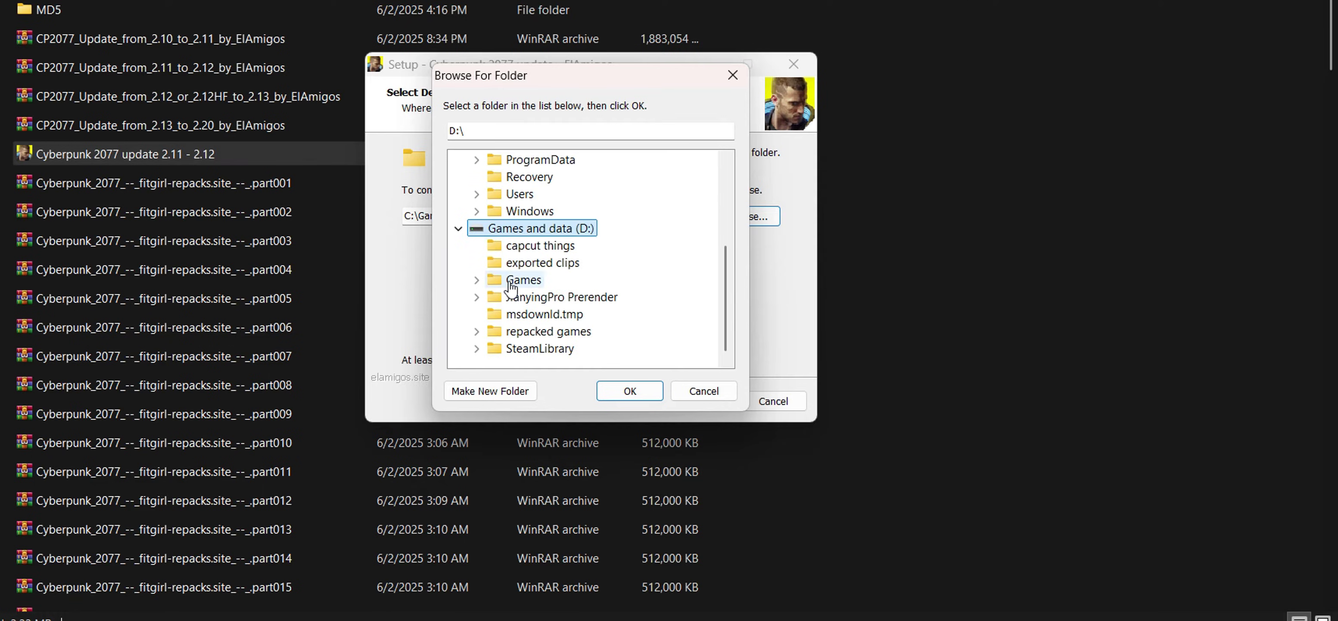
pyautogui.click(526, 282)
pyautogui.doubleClick(526, 280)
pyautogui.click(571, 299)
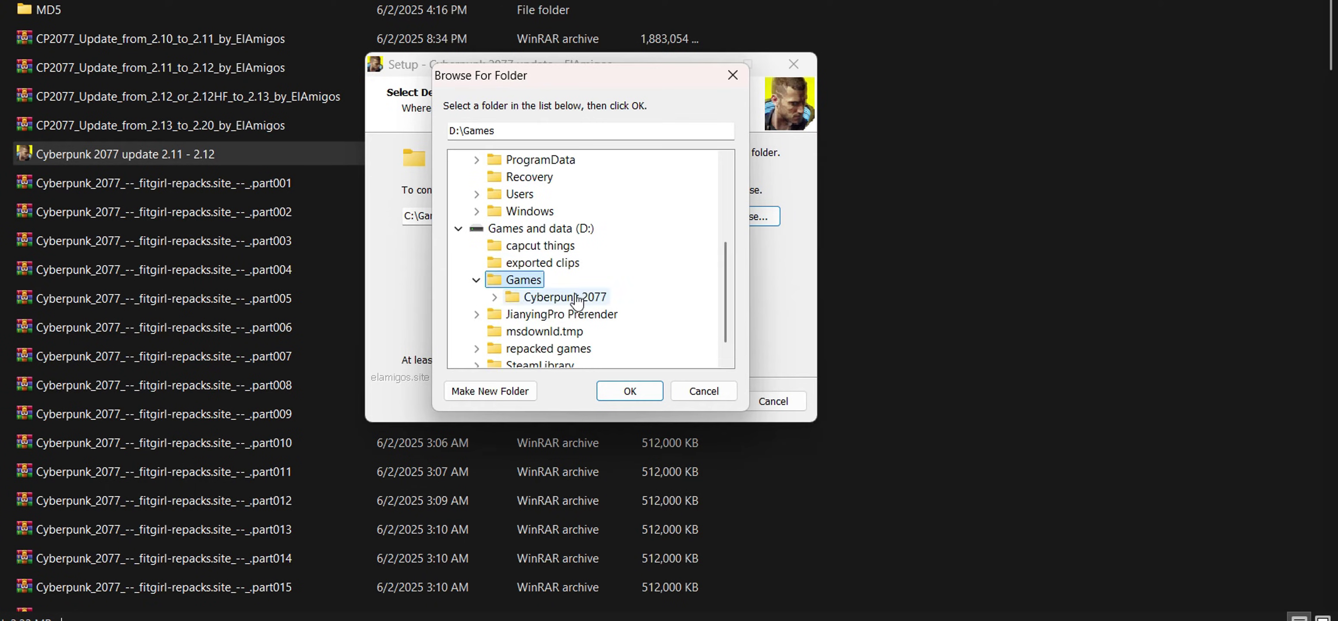
pyautogui.doubleClick(574, 300)
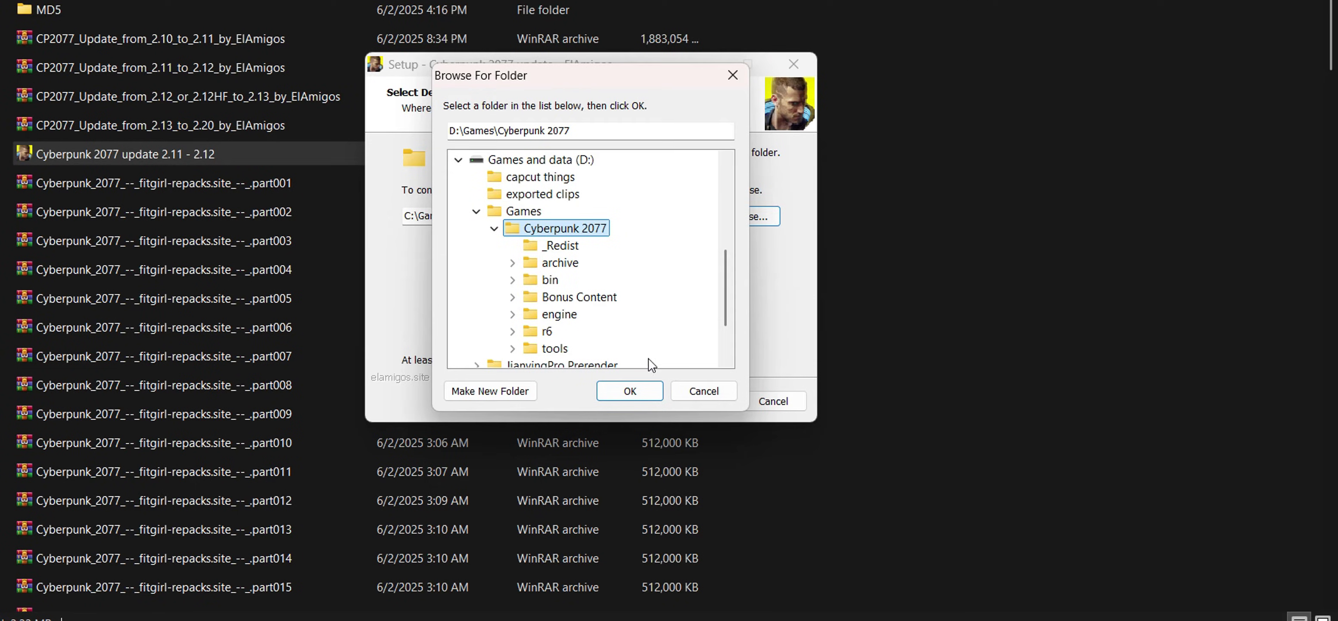
pyautogui.click(652, 398)
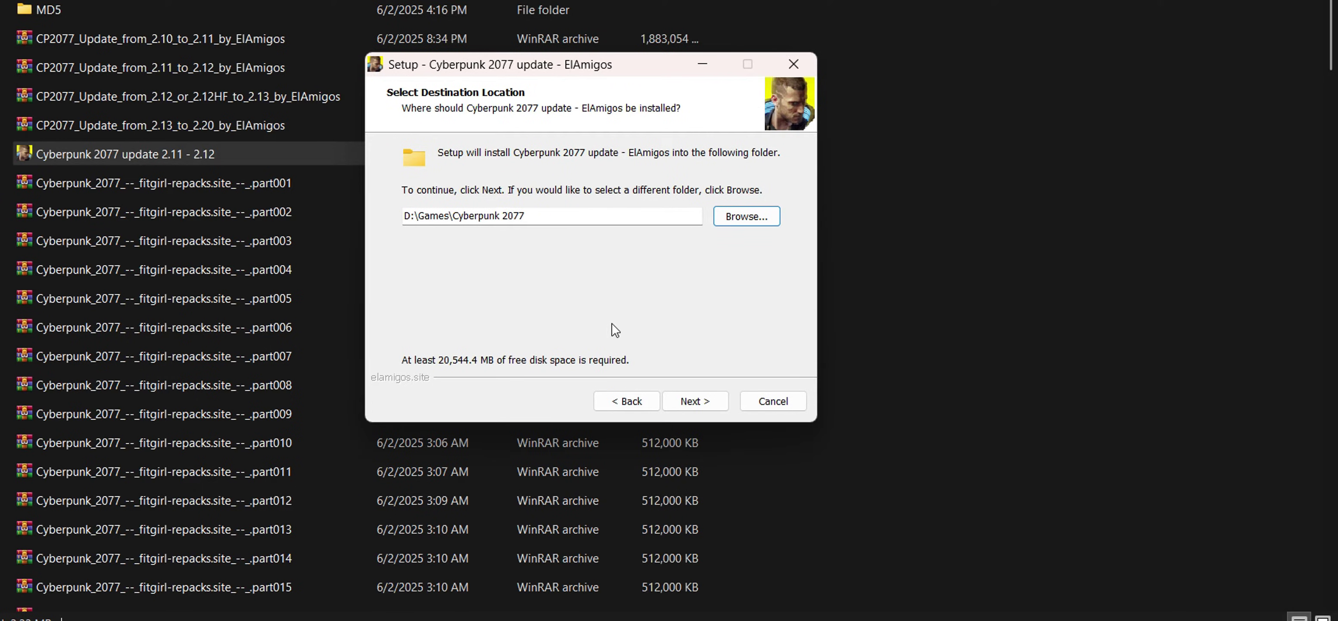
# Confirm the existing Cyberpunk 2077 folder, keep the default player name, and begin installation
pyautogui.click(692, 402)
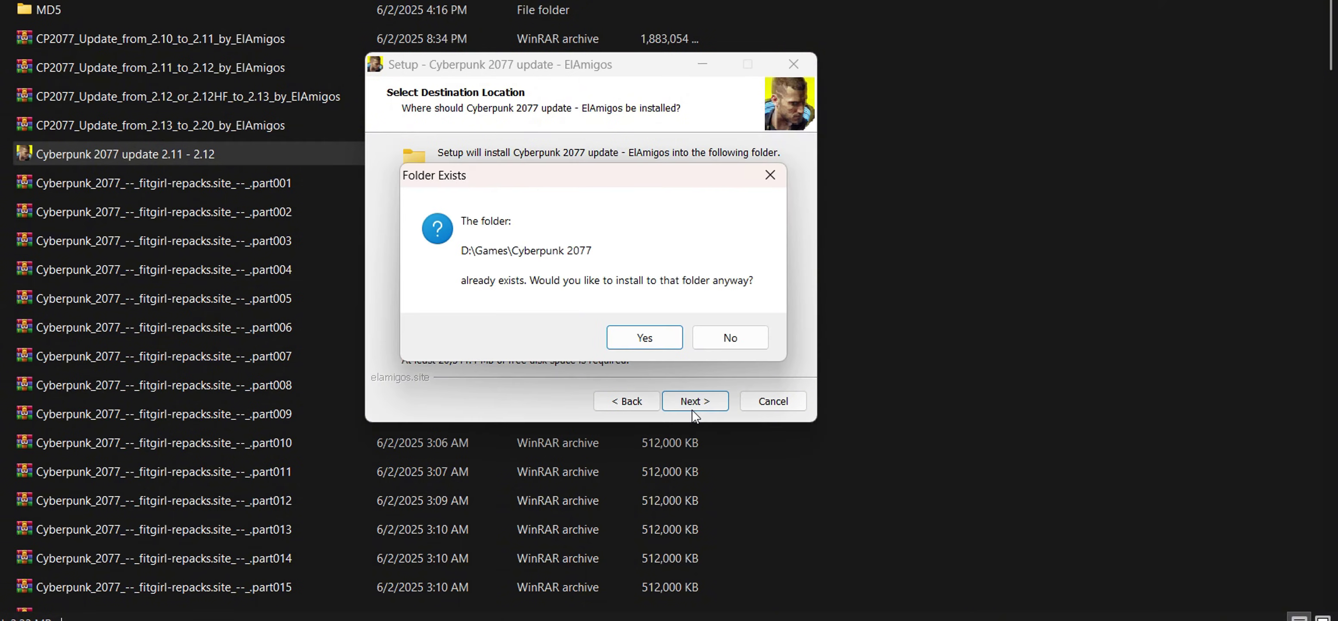
pyautogui.click(663, 328)
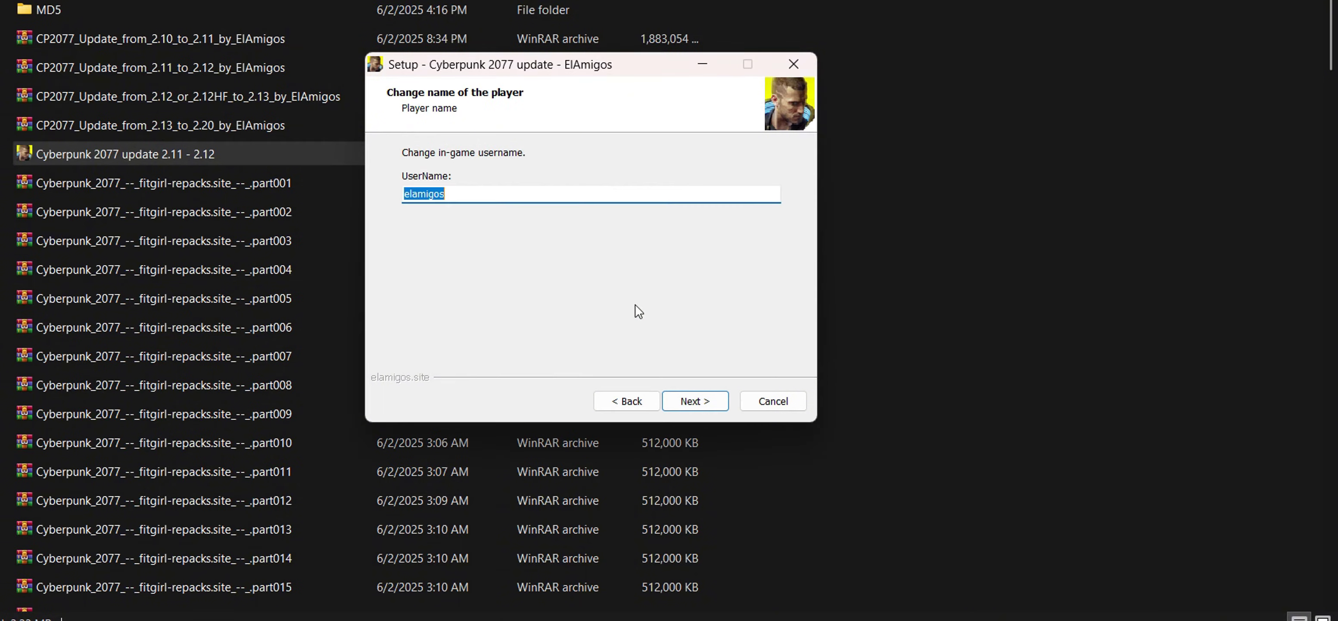
pyautogui.click(693, 401)
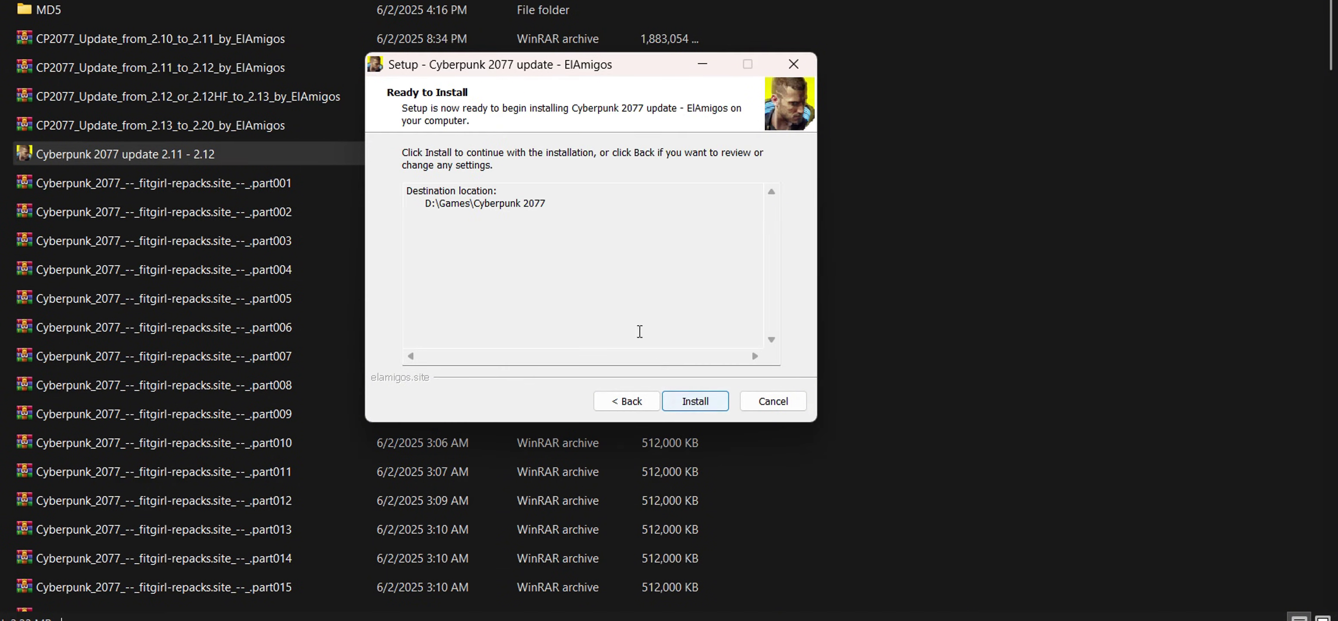
pyautogui.click(702, 410)
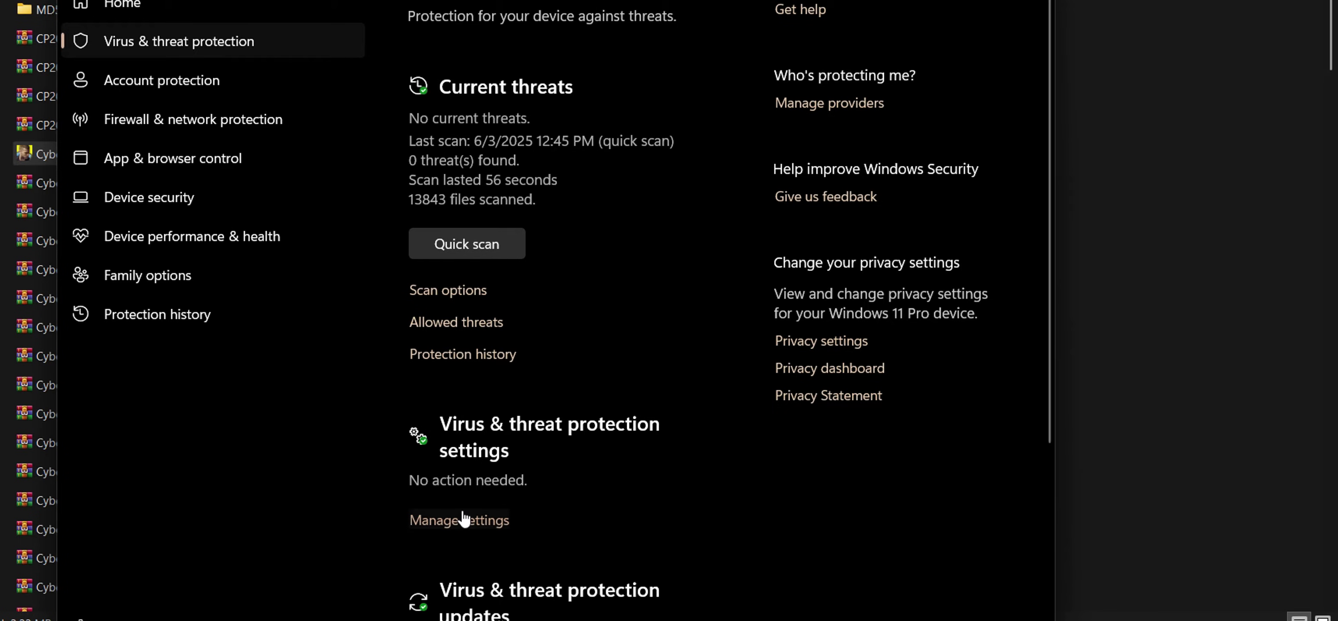
# Switch Real-time protection off under Virus & threat protection settings
pyautogui.click(464, 518)
pyautogui.click(426, 239)
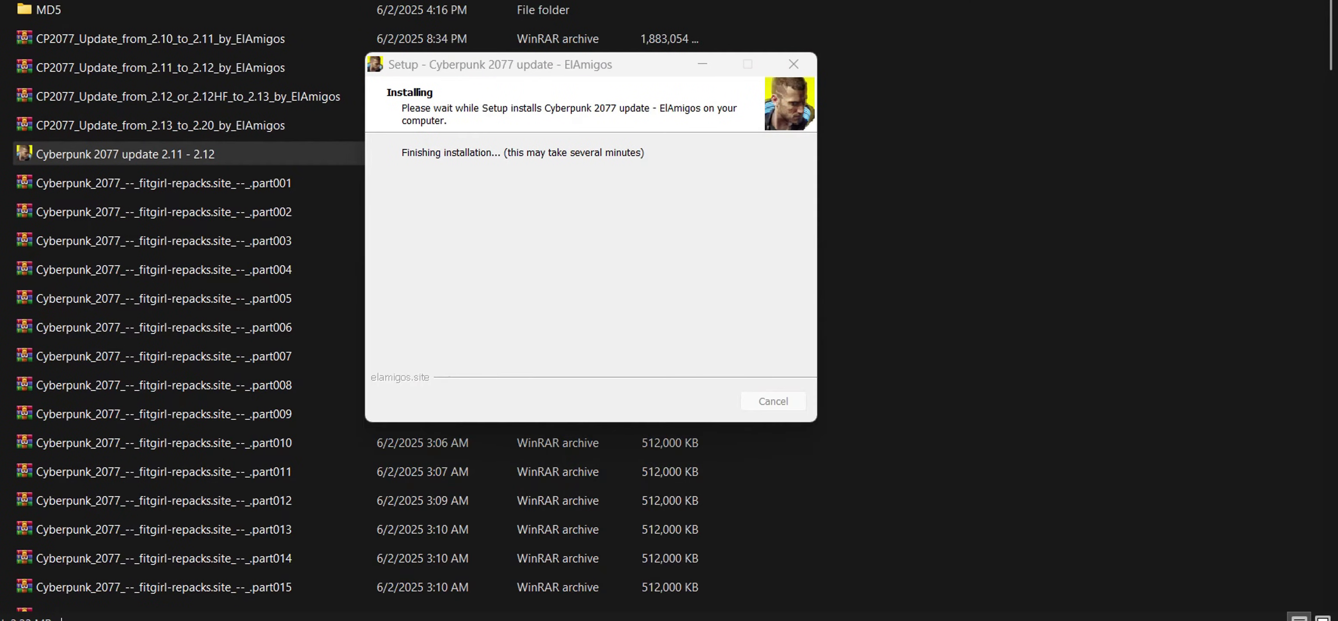
# Browse in Chrome while the update installs to the Completing page
pyautogui.moveTo(751, 619)
pyautogui.click(726, 543)
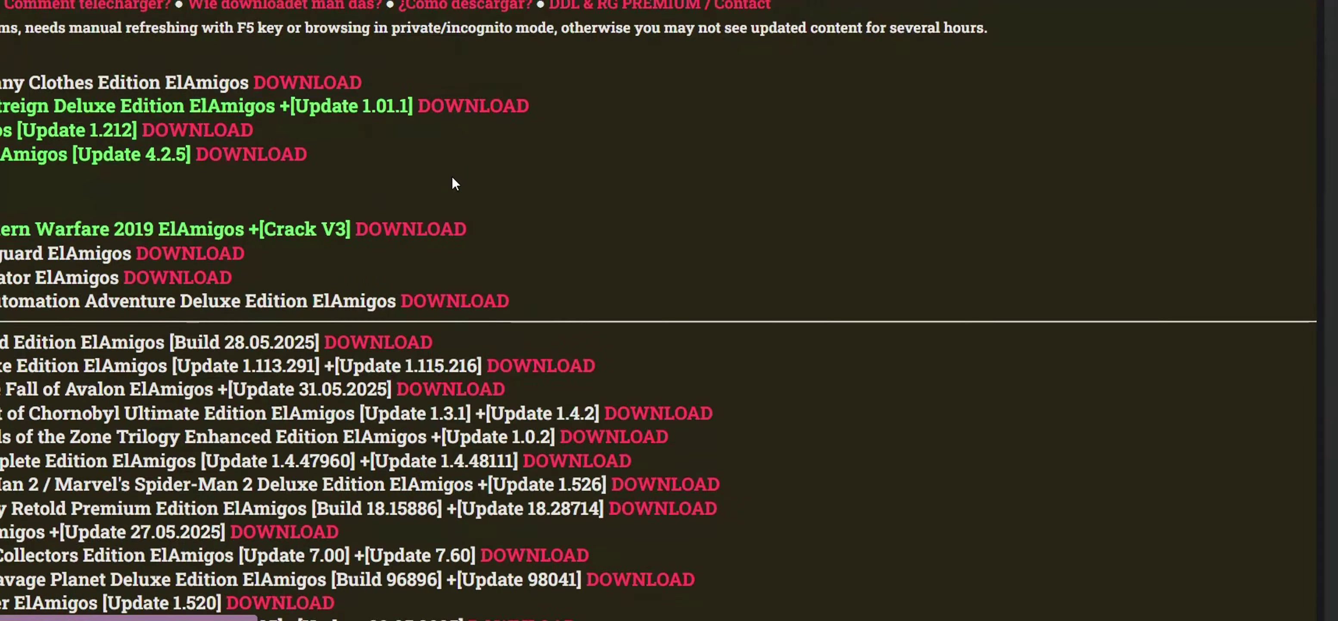
pyautogui.scroll(5, 451, 175)
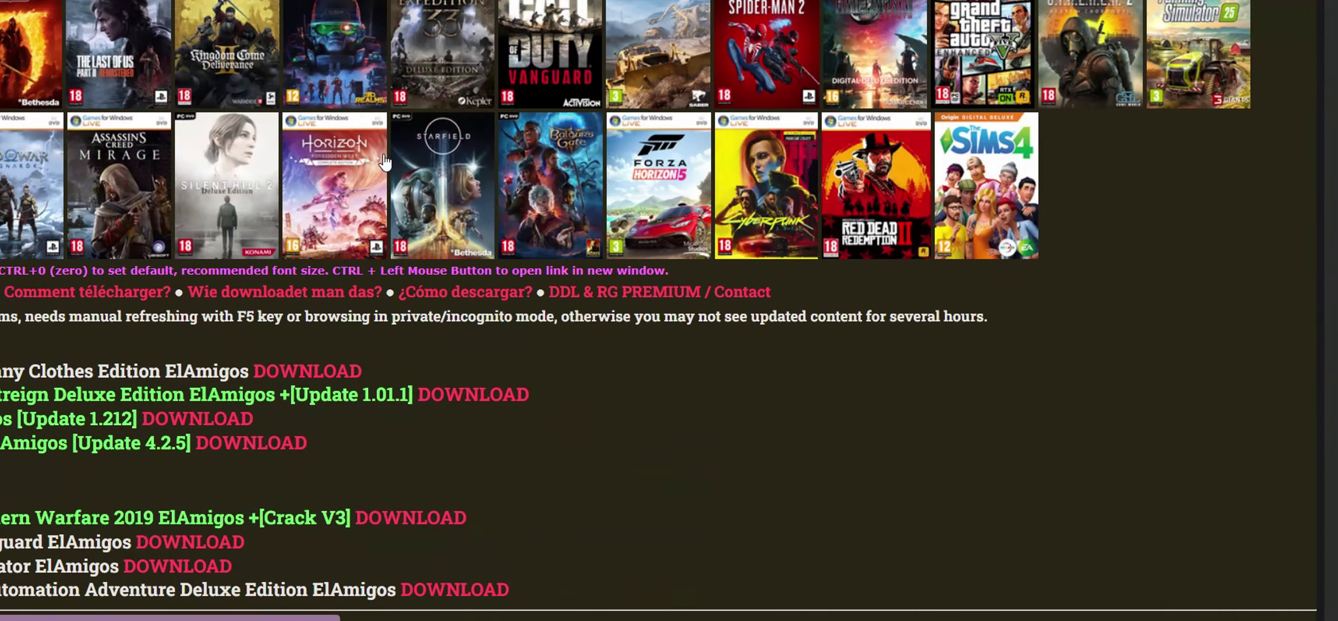
pyautogui.scroll(-3, 612, 224)
pyautogui.scroll(3, 372, 95)
pyautogui.scroll(-5, 680, 218)
pyautogui.scroll(5, 681, 217)
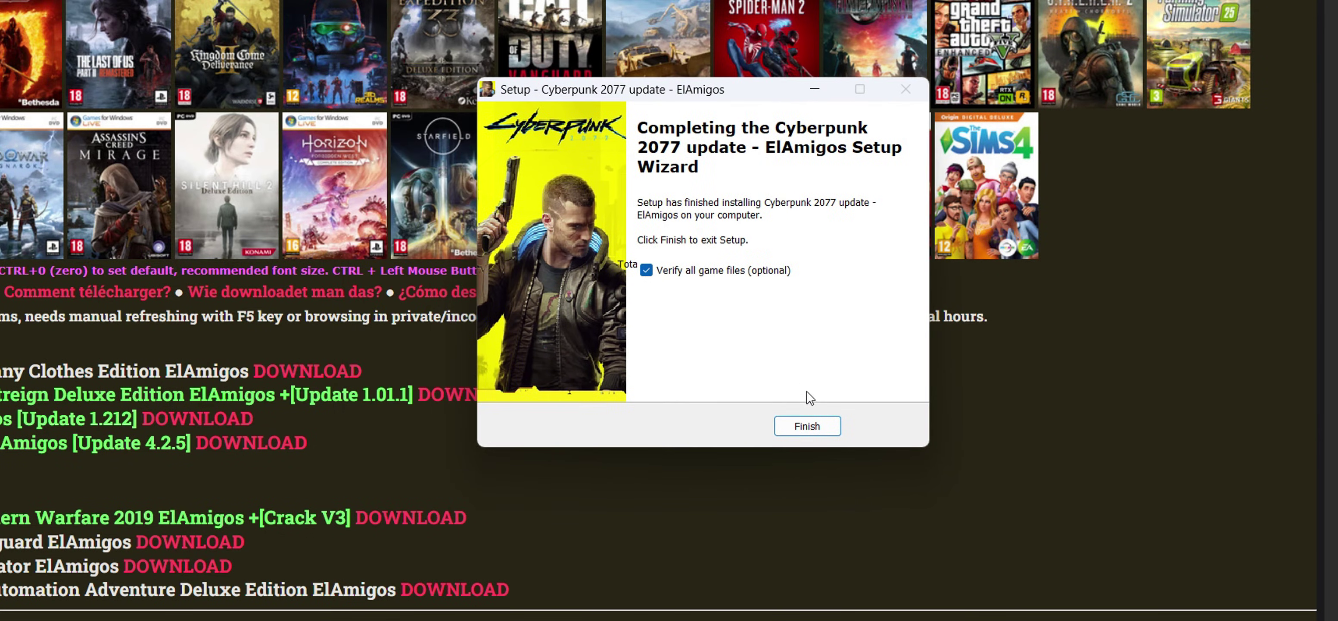
# Finish setup with 'Verify all game files' enabled to start the RapidCRC check
pyautogui.click(809, 426)
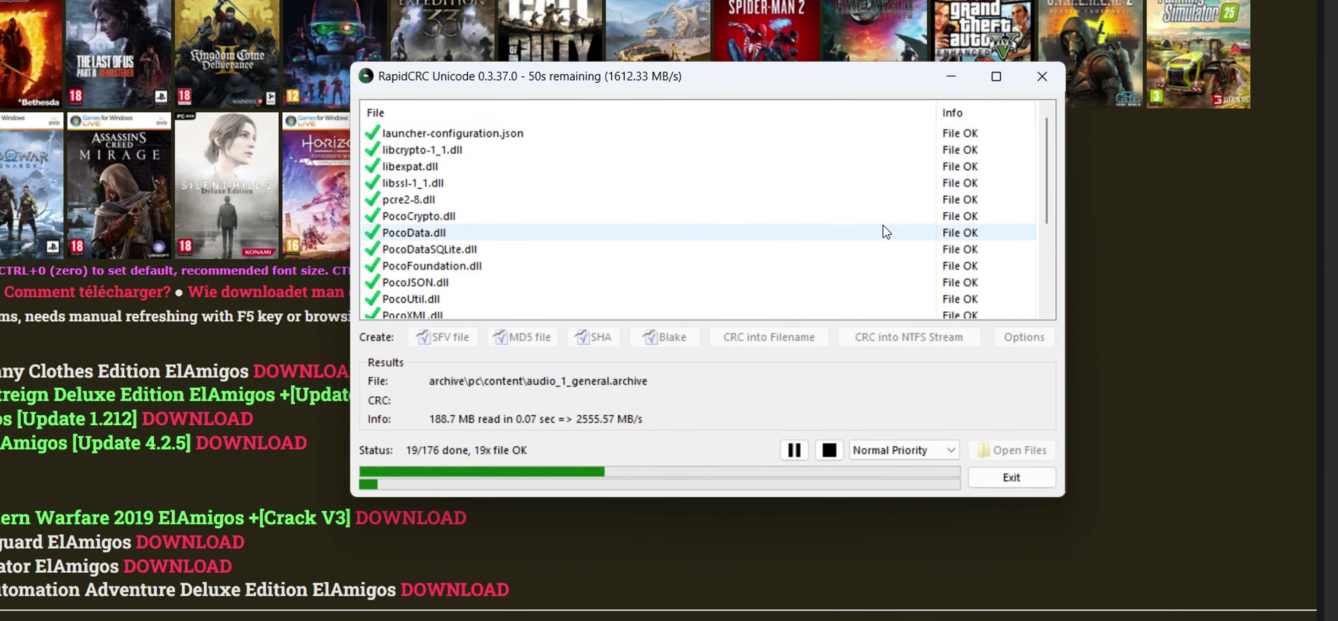
pyautogui.scroll(1, 922, 246)
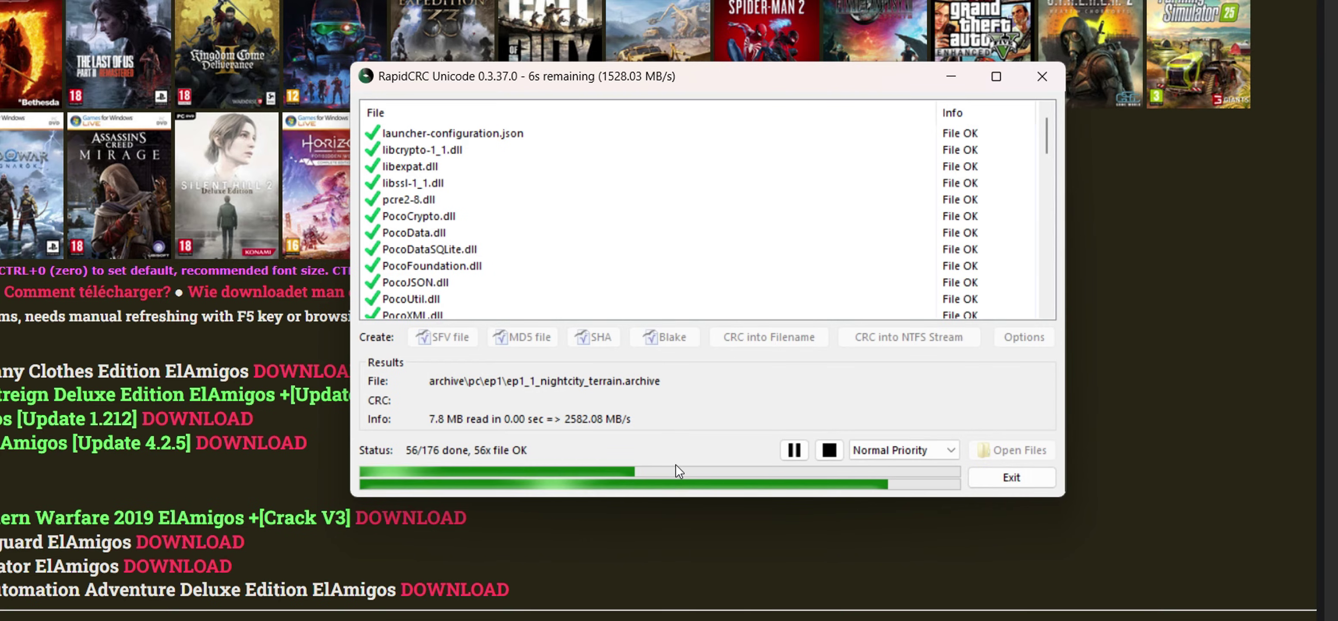
pyautogui.click(639, 444)
# Review the RapidCRC results (175 OK, 1 not found) and exit the checker
pyautogui.scroll(-20, 717, 206)
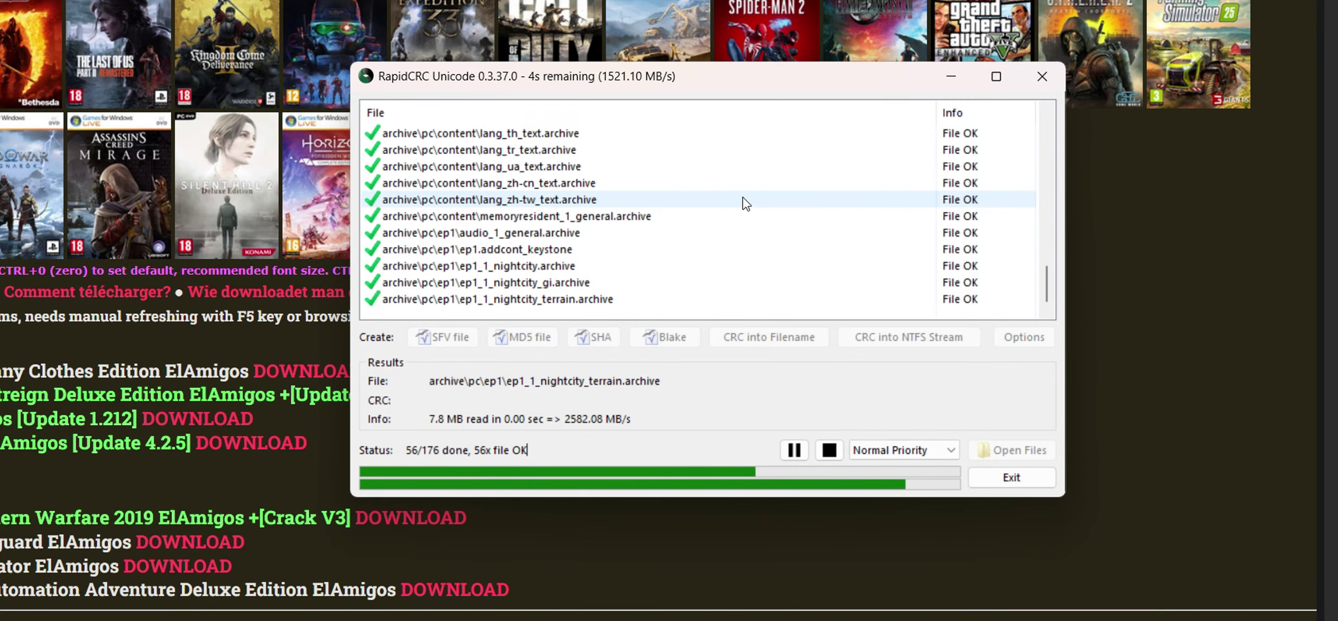
pyautogui.scroll(8, 747, 202)
pyautogui.scroll(7, 746, 203)
pyautogui.scroll(-12, 747, 202)
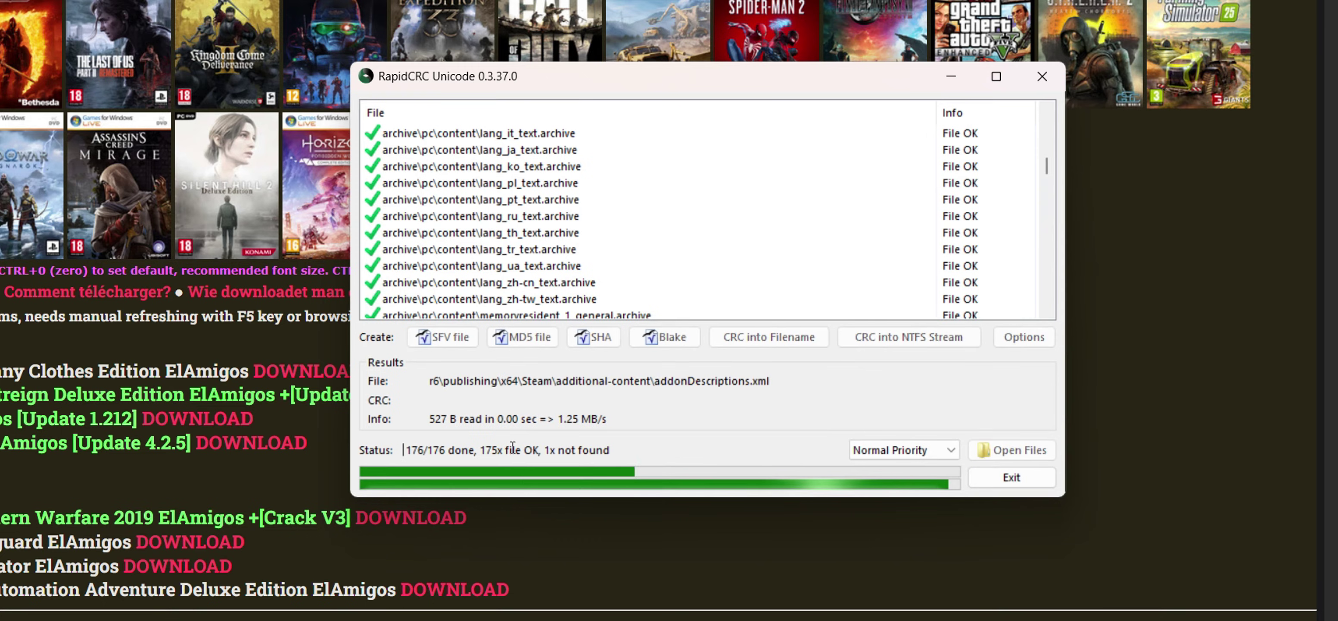
pyautogui.scroll(-3, 525, 307)
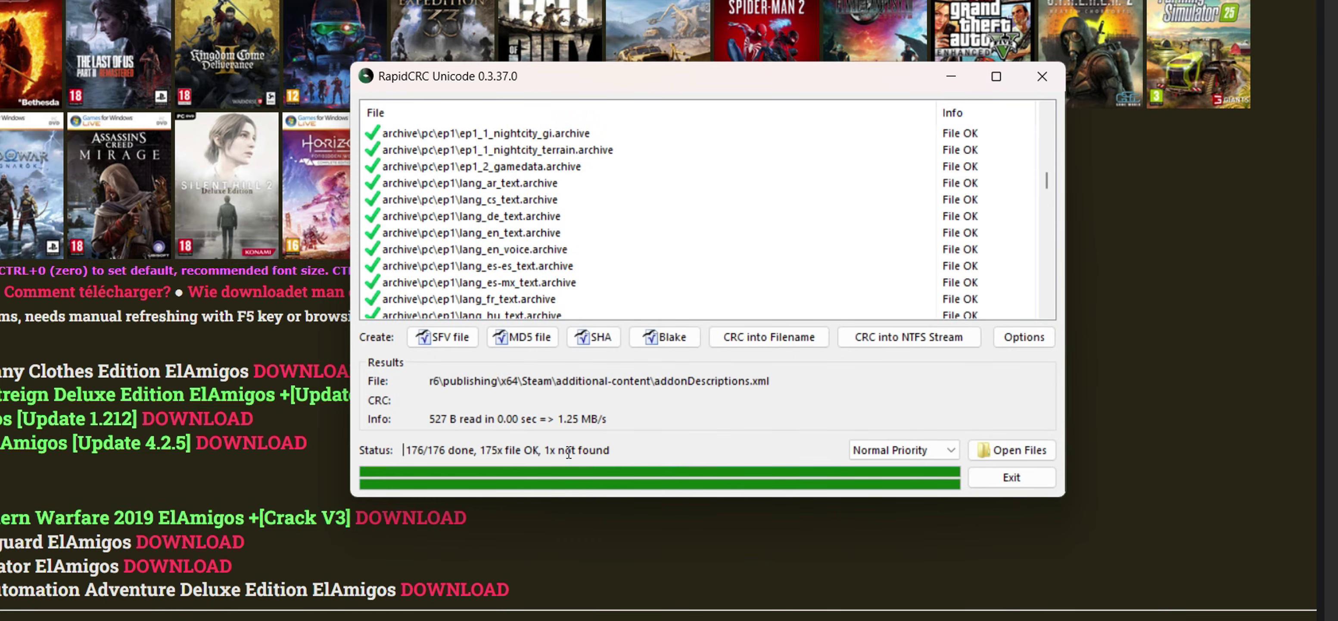
pyautogui.scroll(-15, 569, 439)
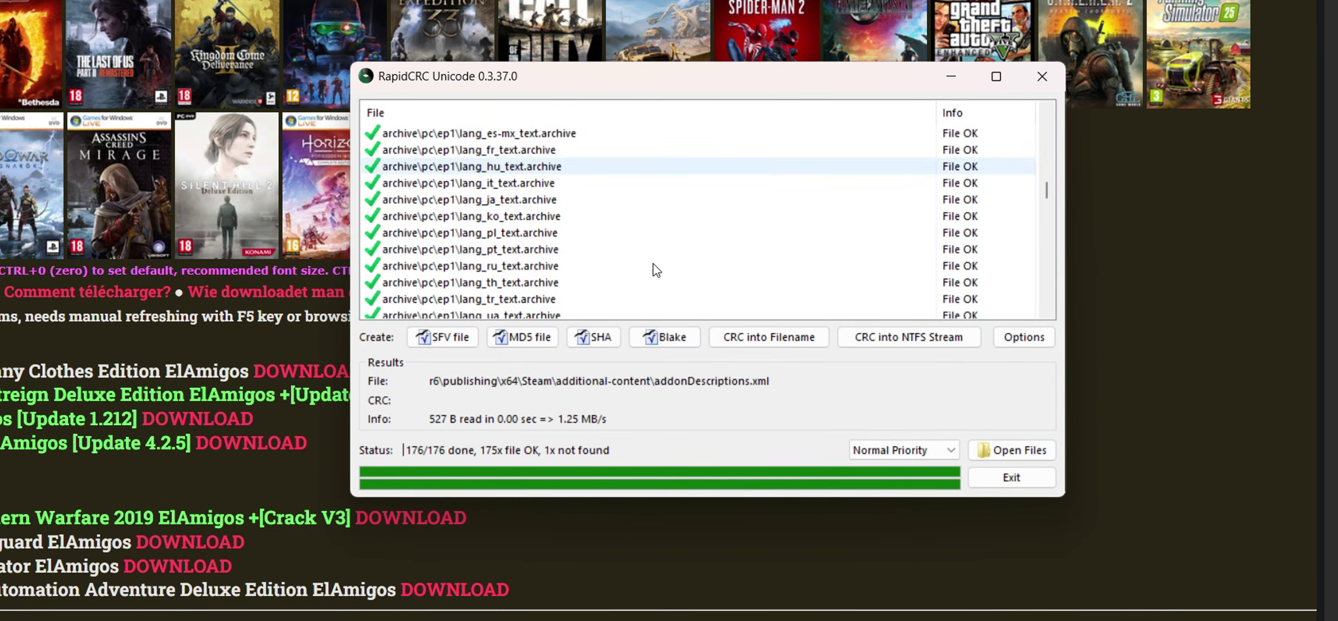
pyautogui.scroll(-6, 589, 441)
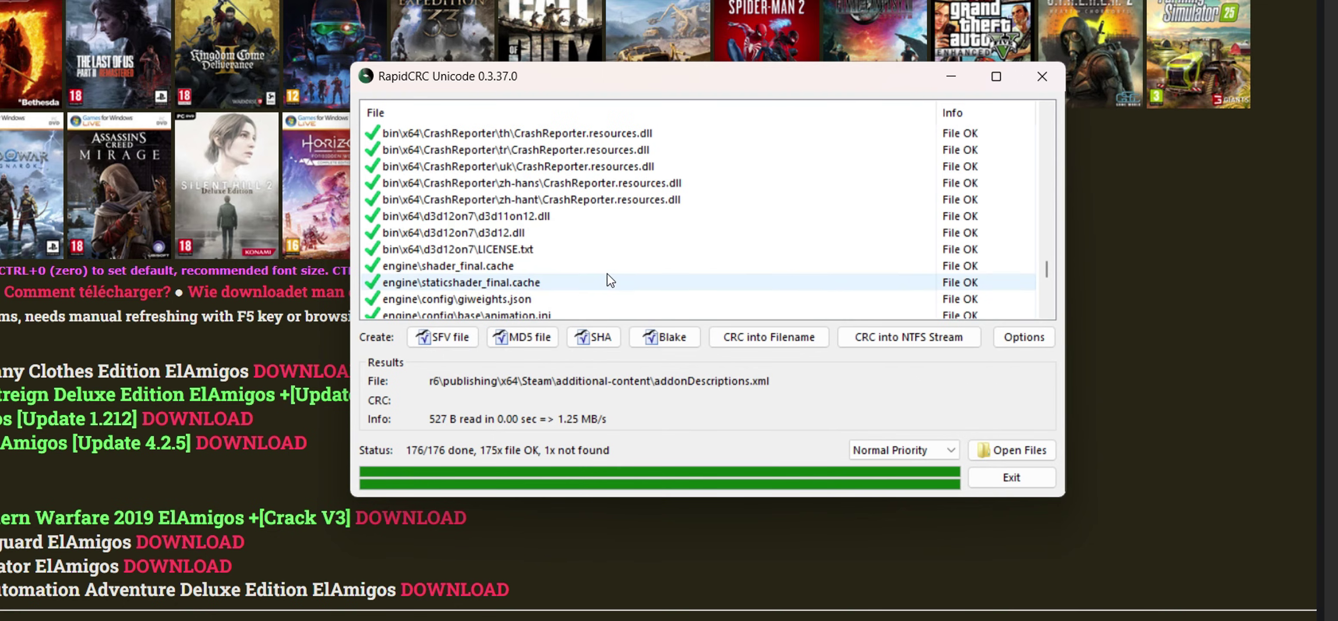
pyautogui.scroll(-5, 610, 280)
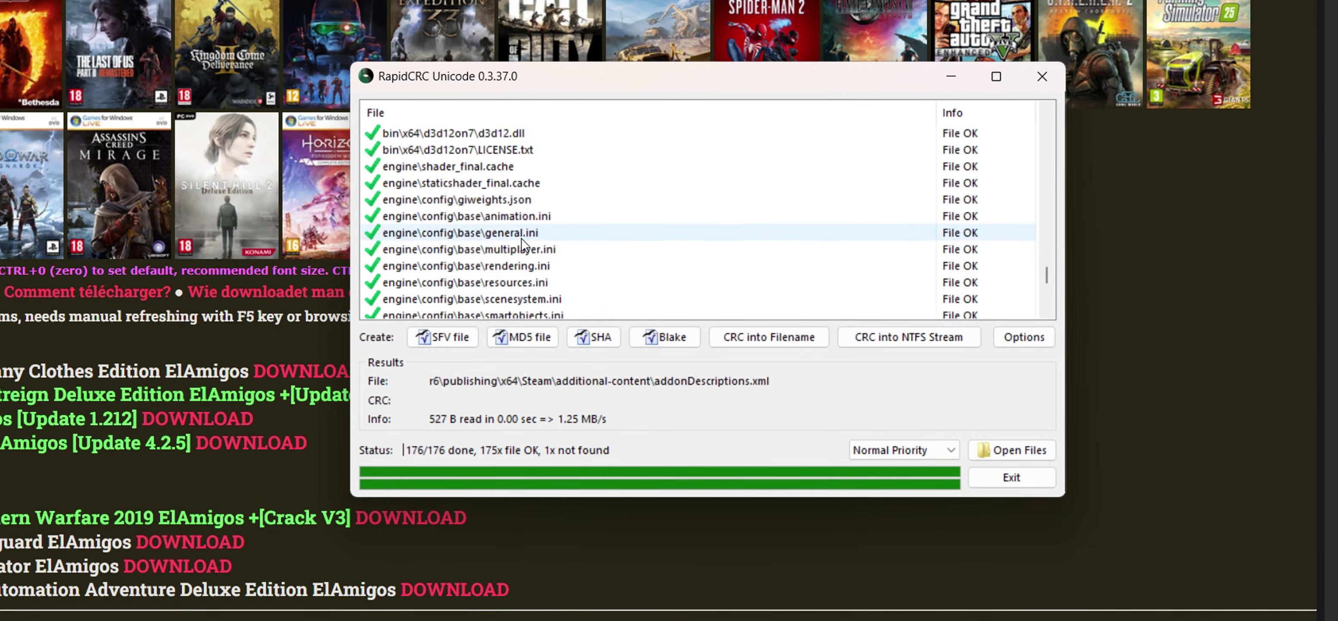
pyautogui.scroll(-3, 484, 255)
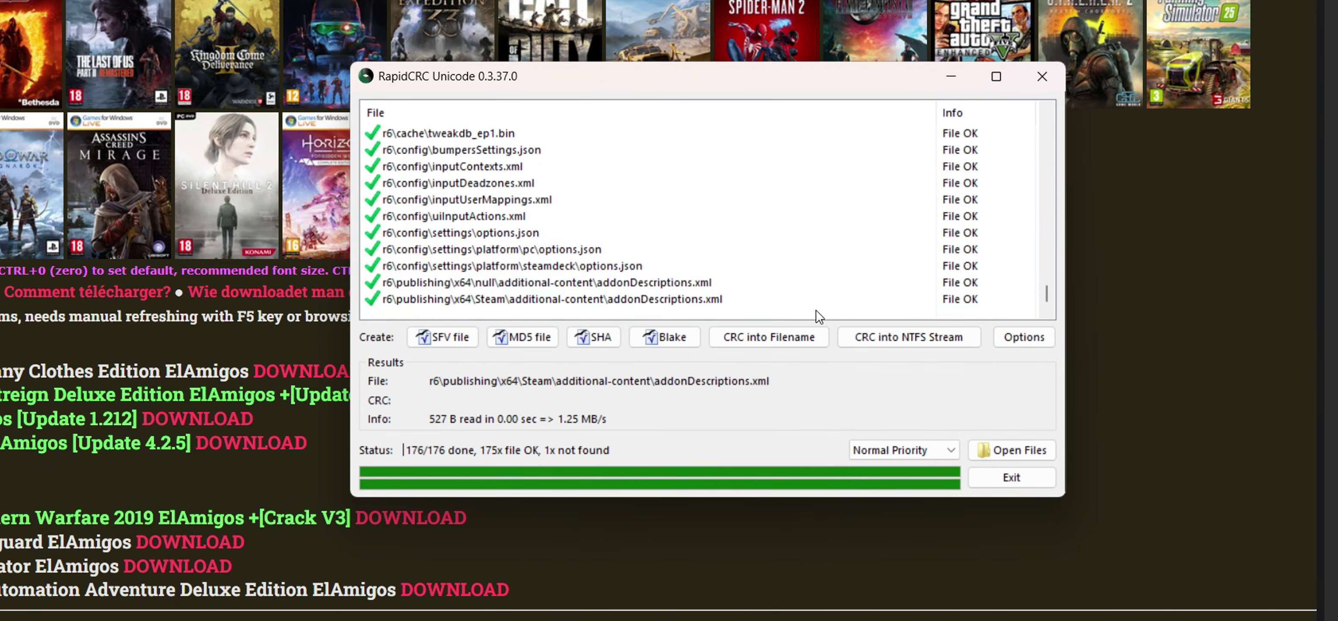
pyautogui.click(985, 478)
# Launch Cyberpunk2077.exe from the x64 game folder, then return to the cyber 2077 download folder
pyautogui.hotkey('alt', 'Tab')
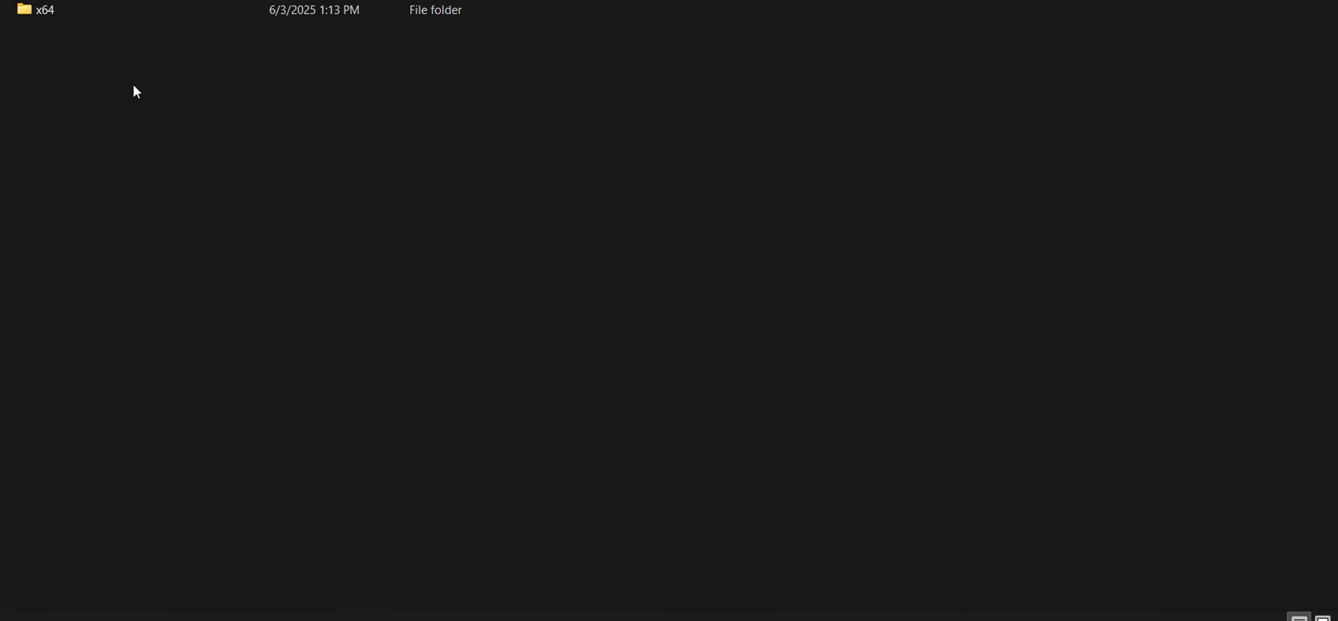
pyautogui.doubleClick(161, 15)
pyautogui.doubleClick(213, 188)
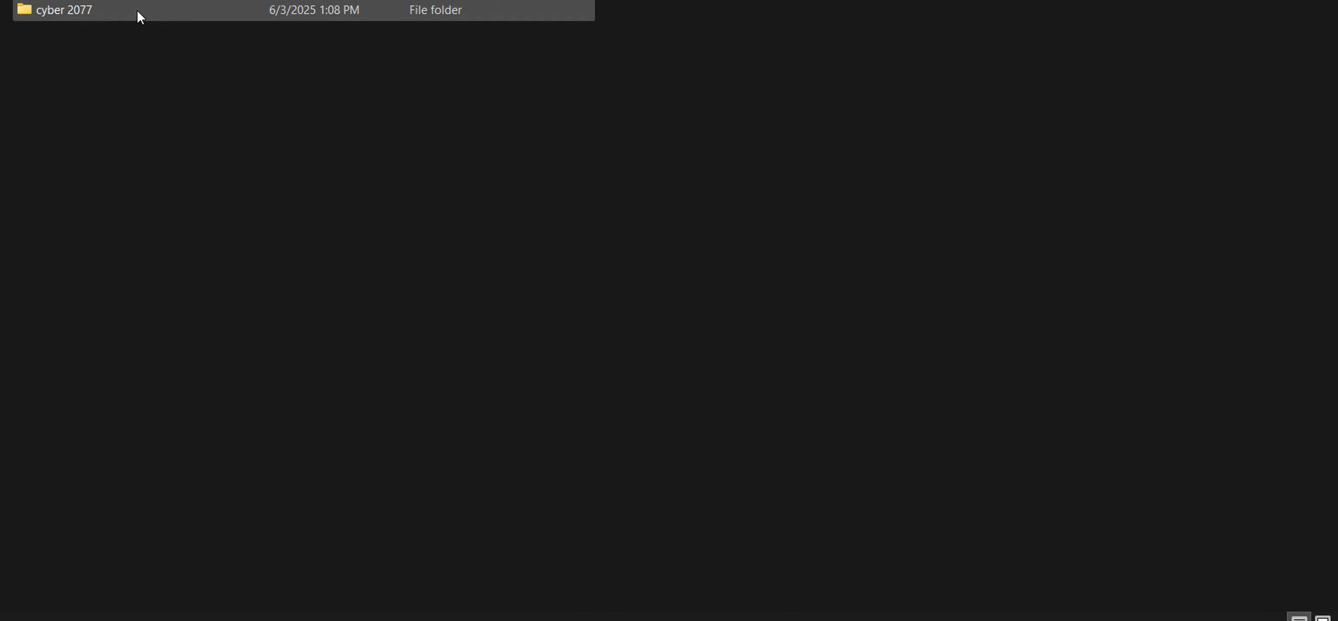
pyautogui.doubleClick(137, 11)
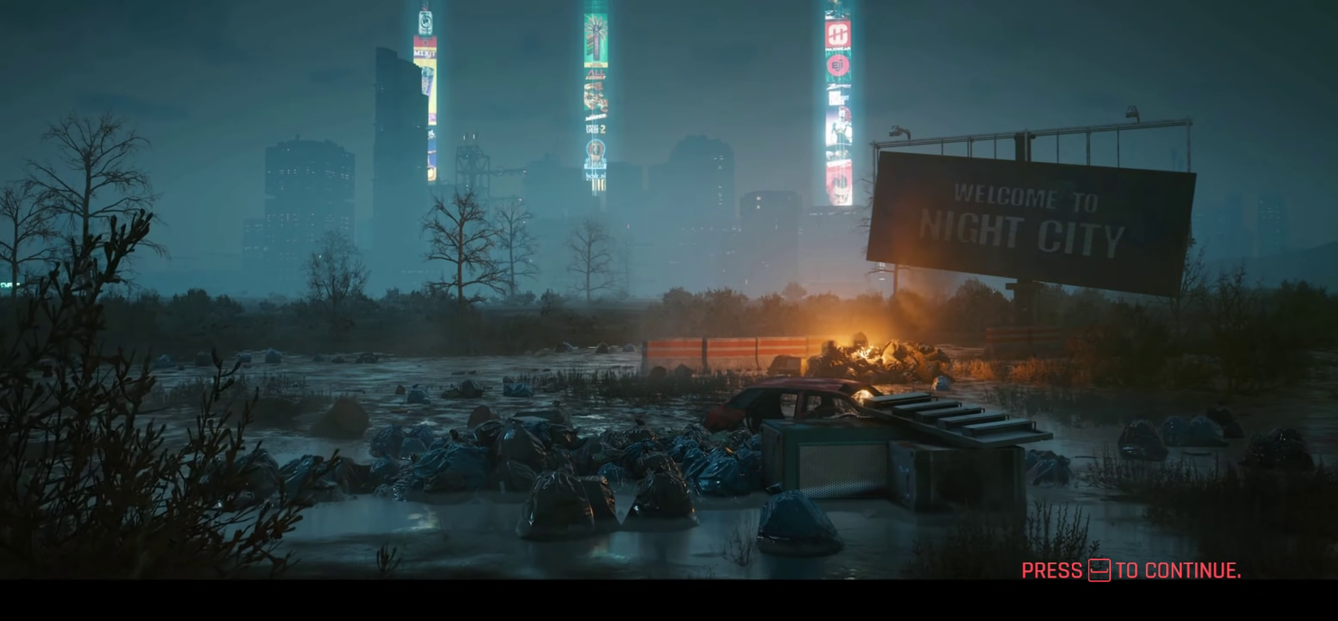
# Get past the start screen and intro, and continue from the latest save
pyautogui.press('space')
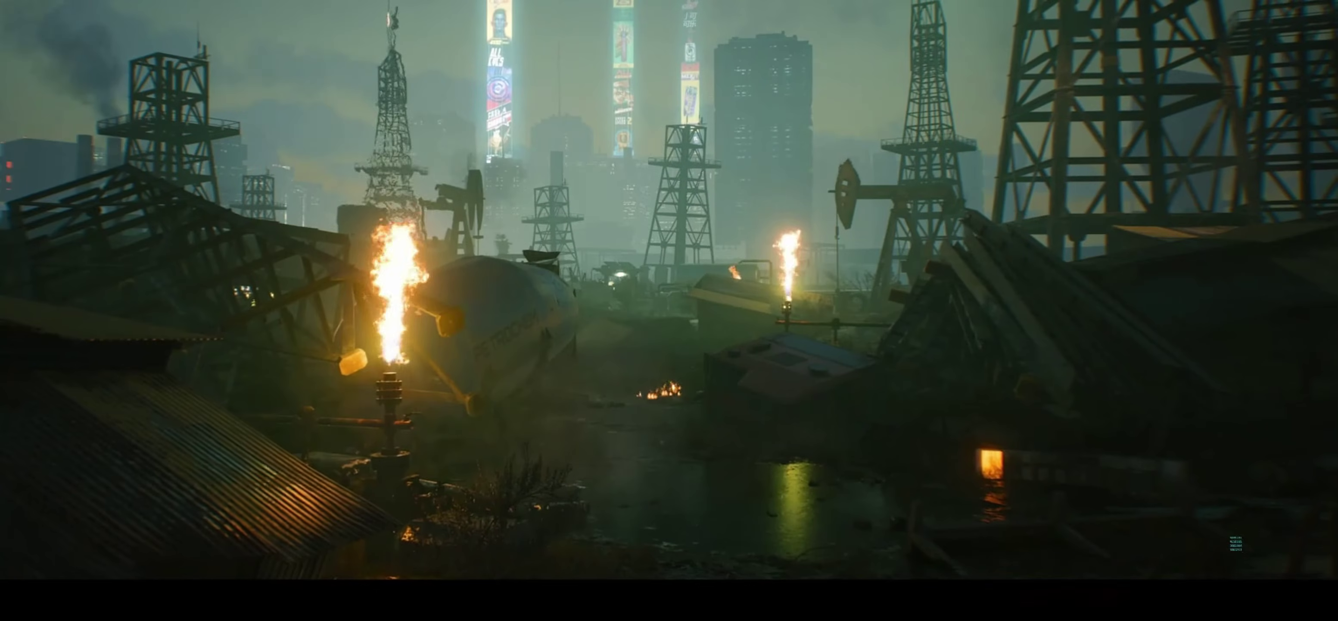
pyautogui.press('space')
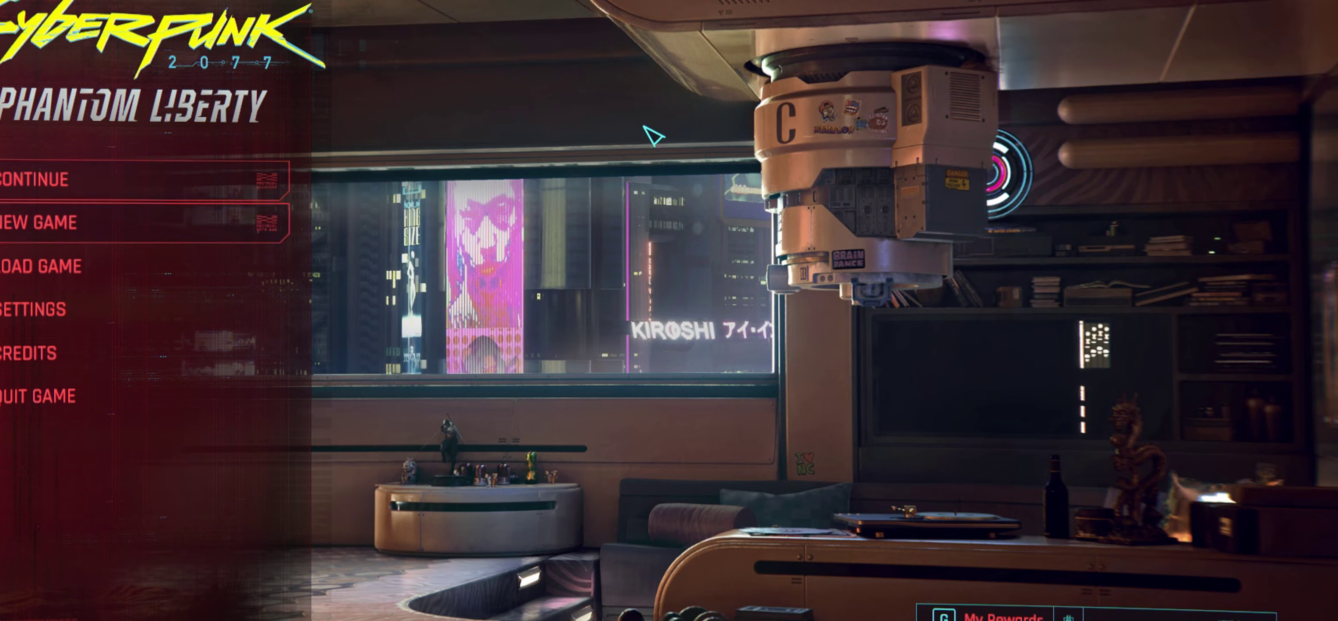
pyautogui.click(102, 370)
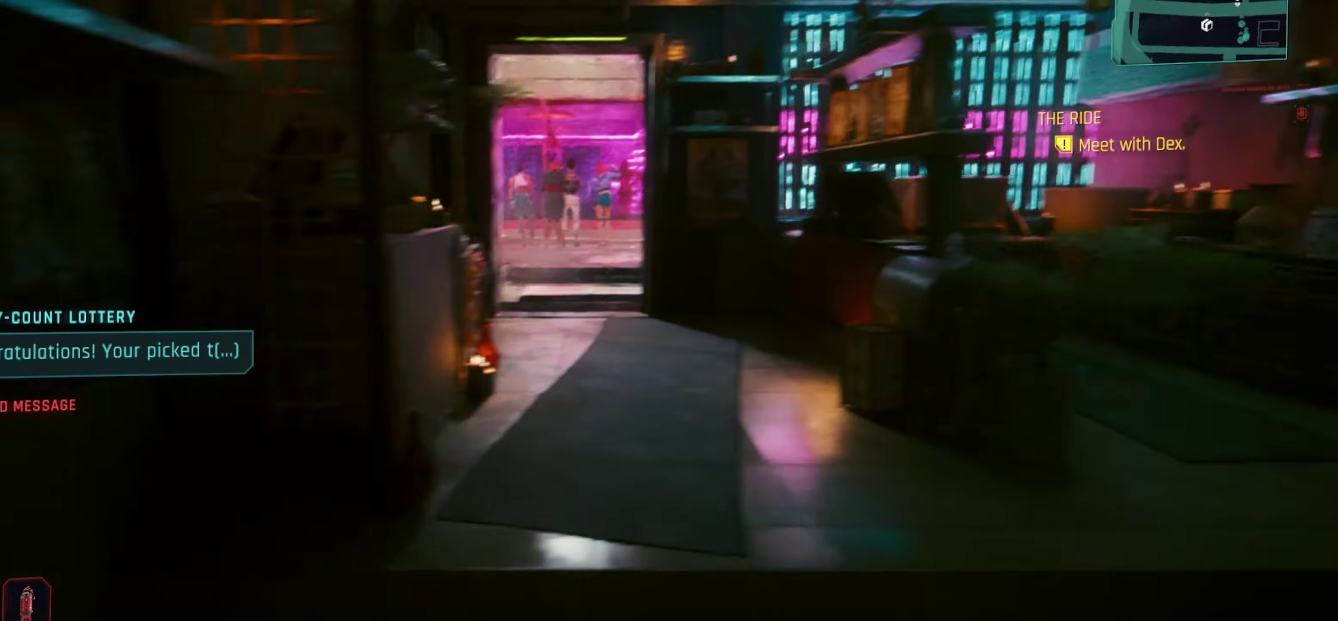
# Walk out of the shop along the neon street toward Meet with Dex, then pause
pyautogui.press('w')
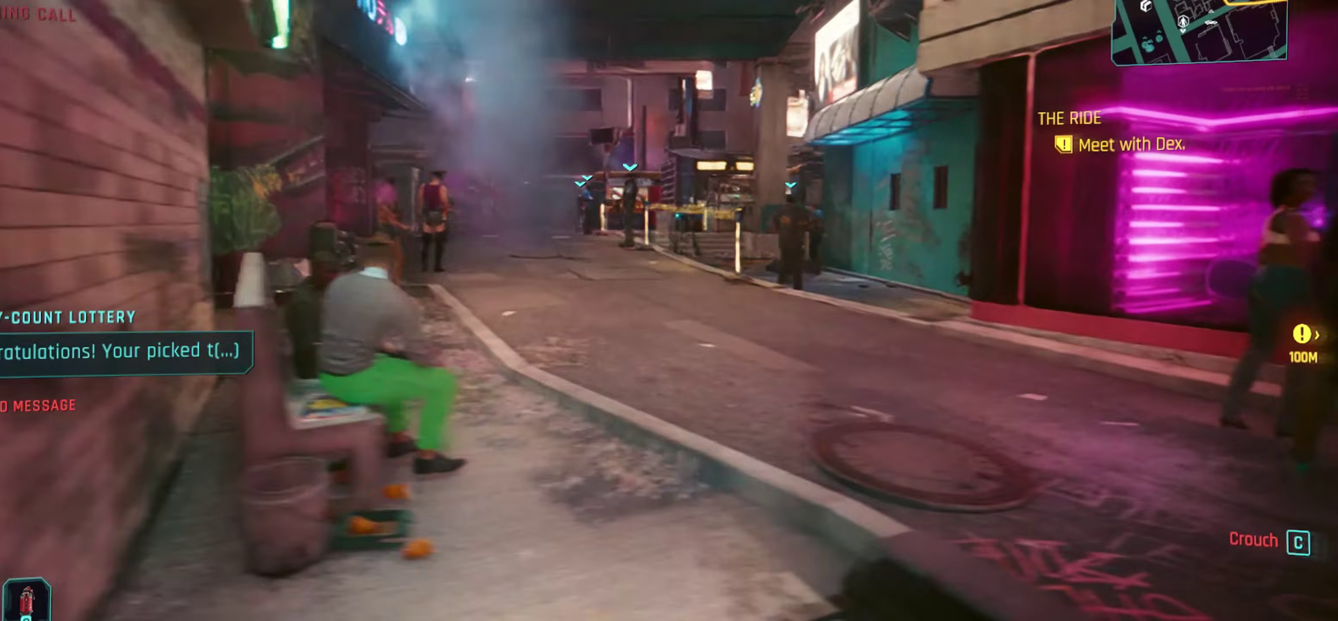
pyautogui.press('w')
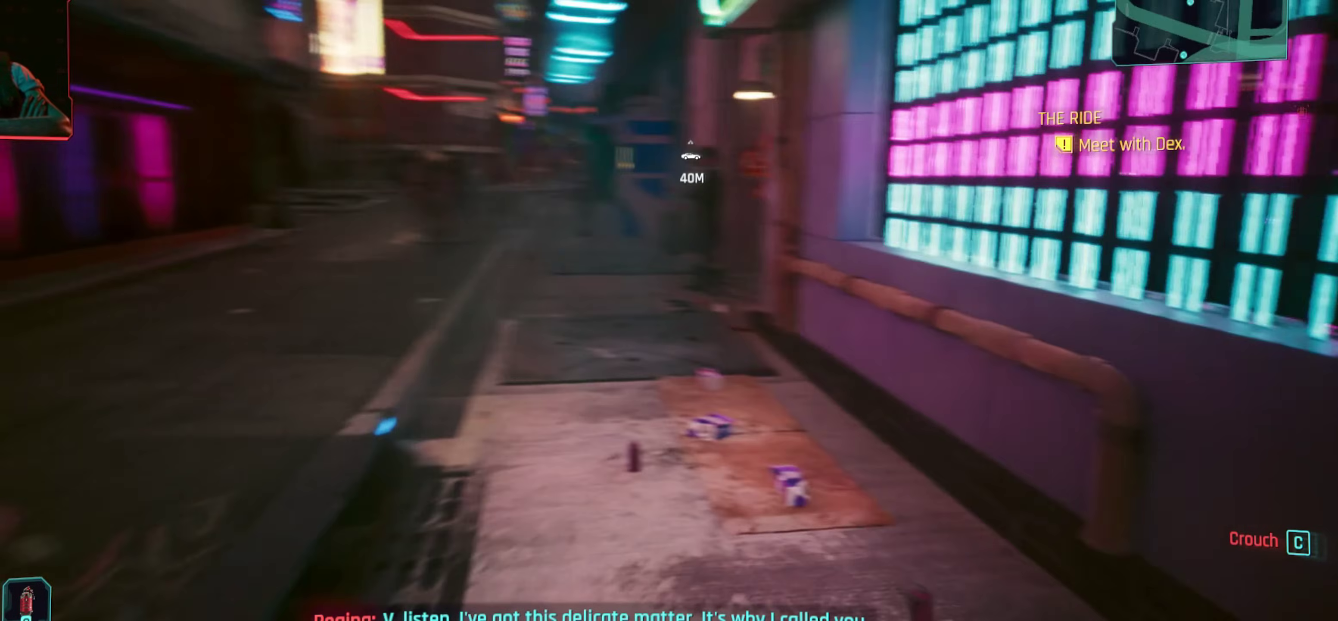
pyautogui.press('w')
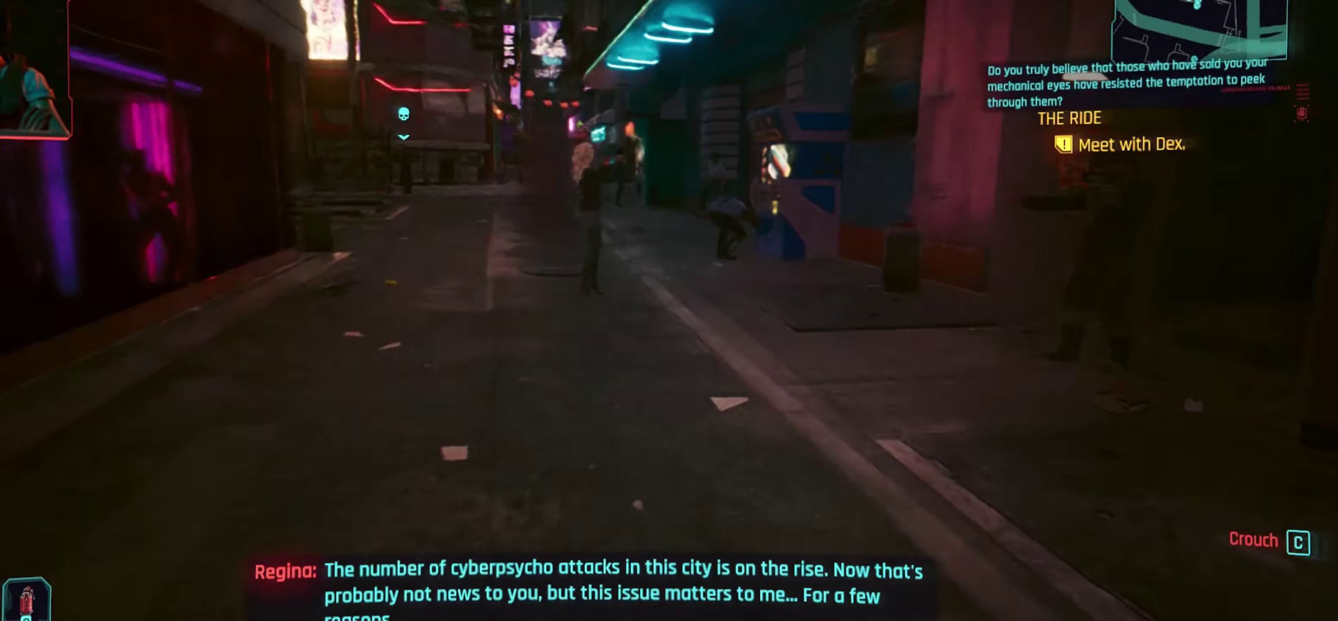
pyautogui.press('Escape')
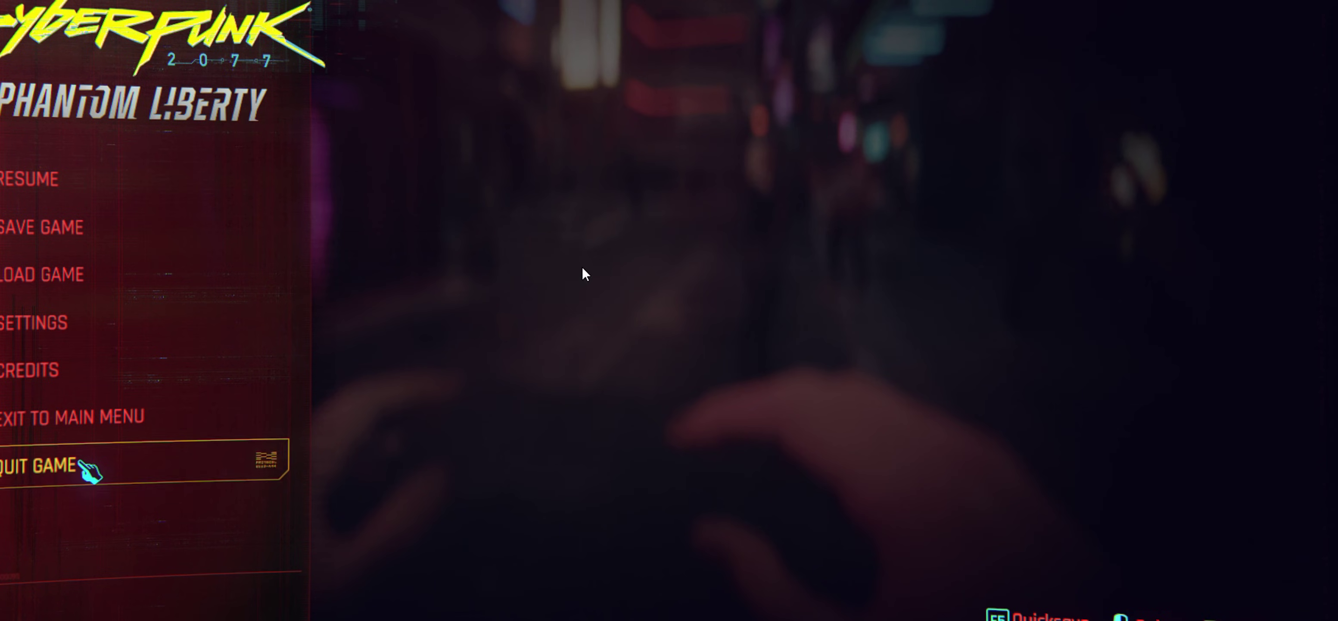
# Leave Cyberpunk 2077 paused and switch to the cyber 2077 folder of ElAmigos update archives
pyautogui.hotkey('alt', 'Tab')
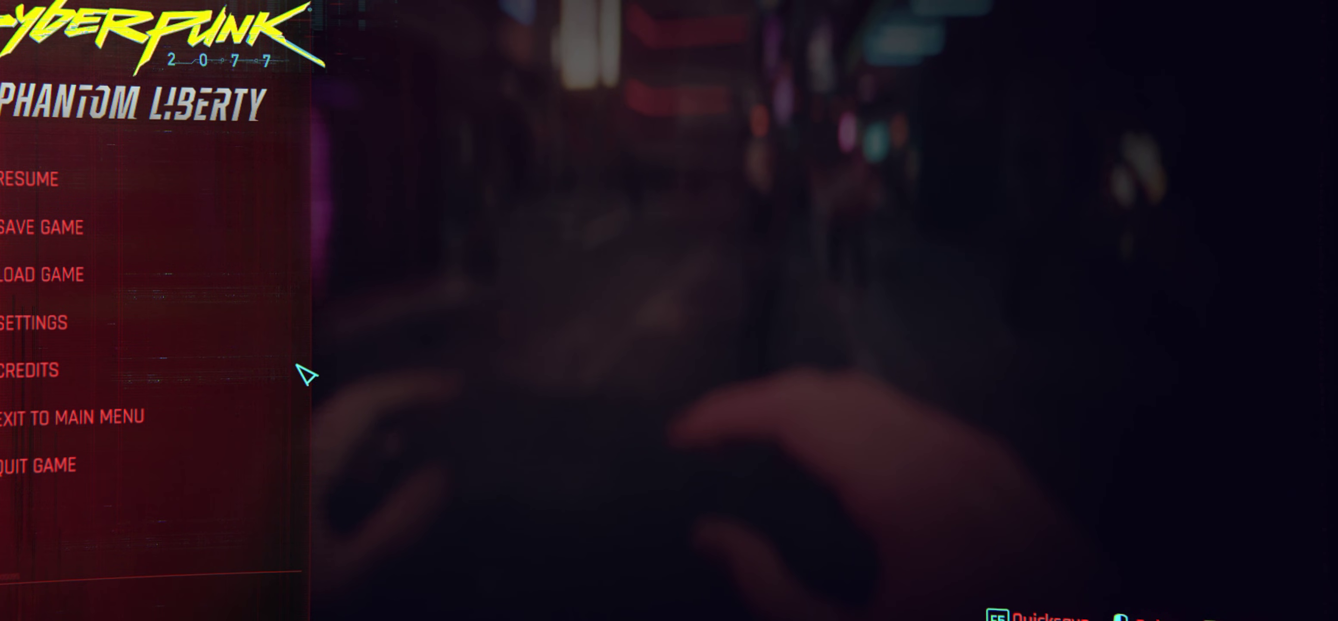
pyautogui.hotkey('alt', 'Tab')
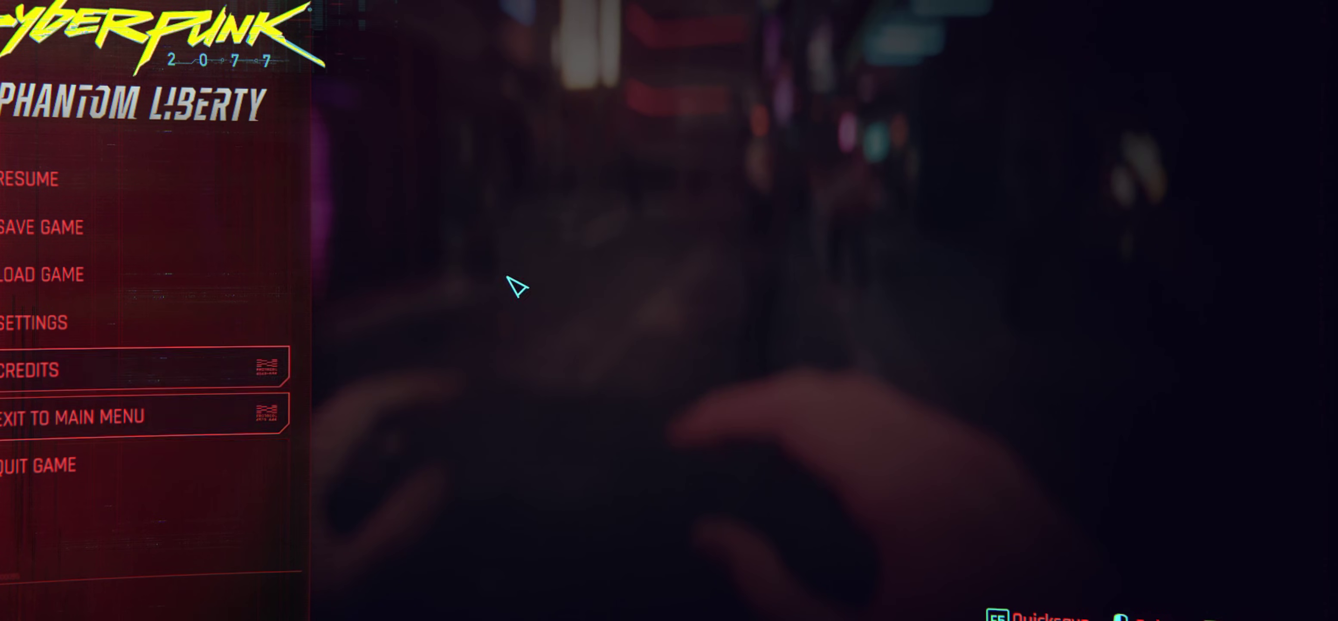
pyautogui.hotkey('alt', 'Tab')
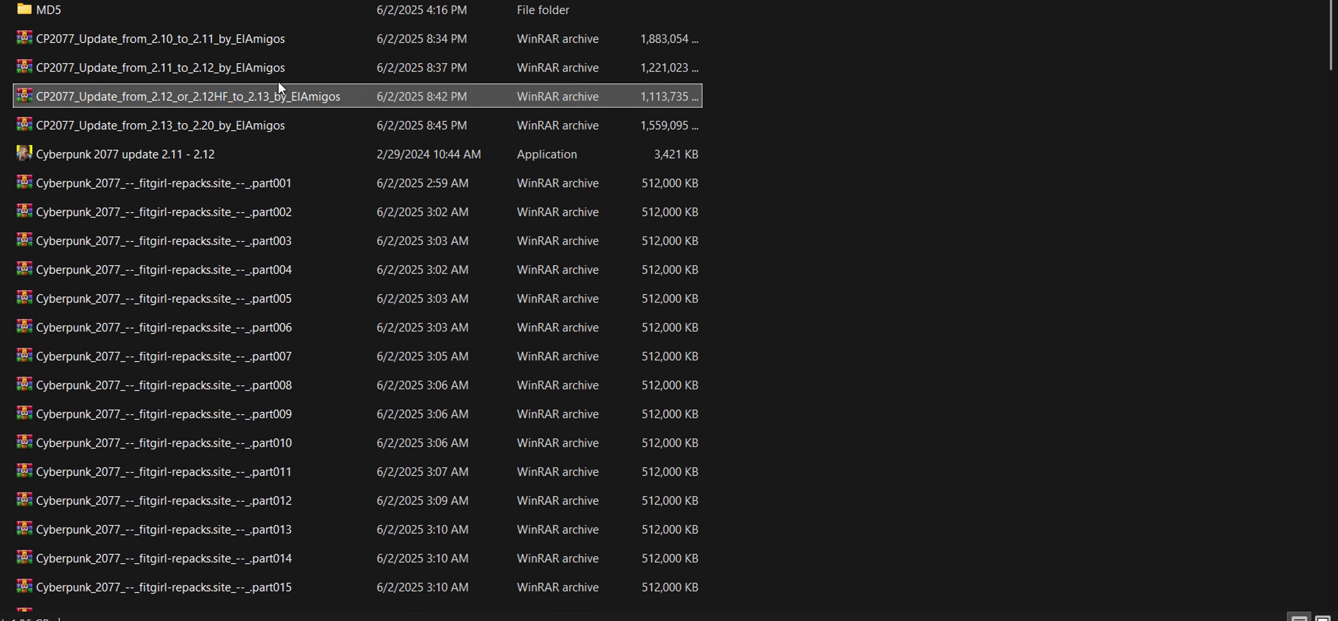
pyautogui.click(250, 104)
pyautogui.doubleClick(359, 145)
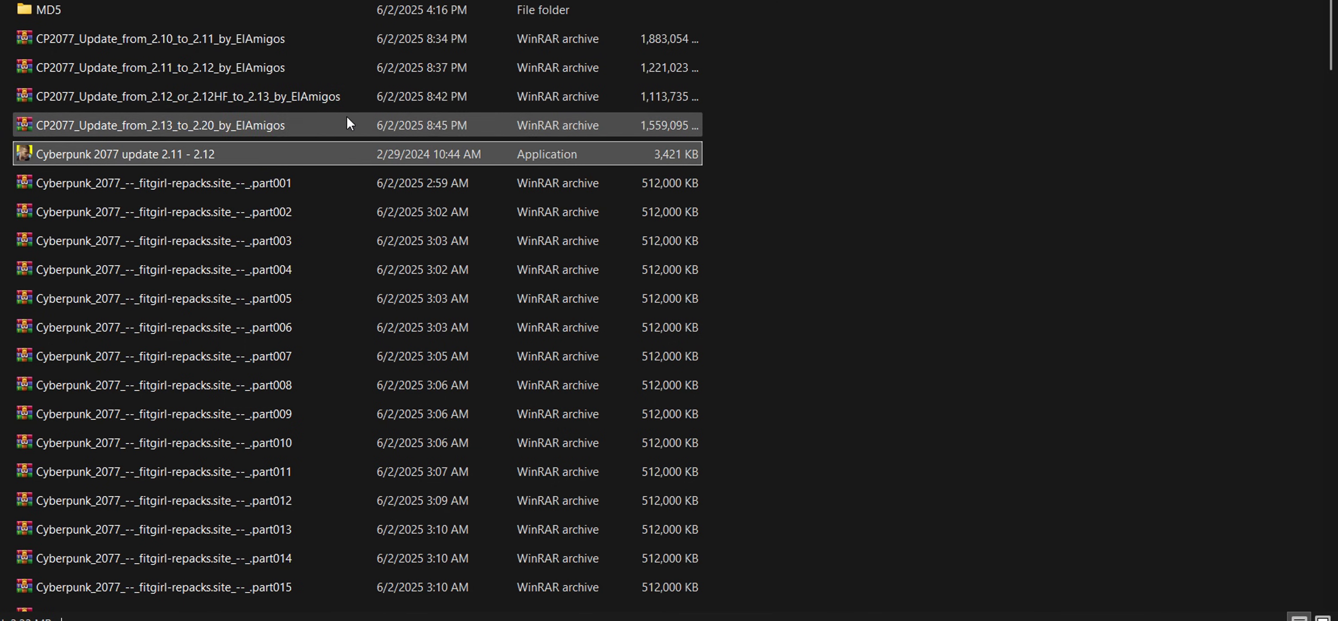
pyautogui.click(316, 127)
pyautogui.scroll(-4, 273, 156)
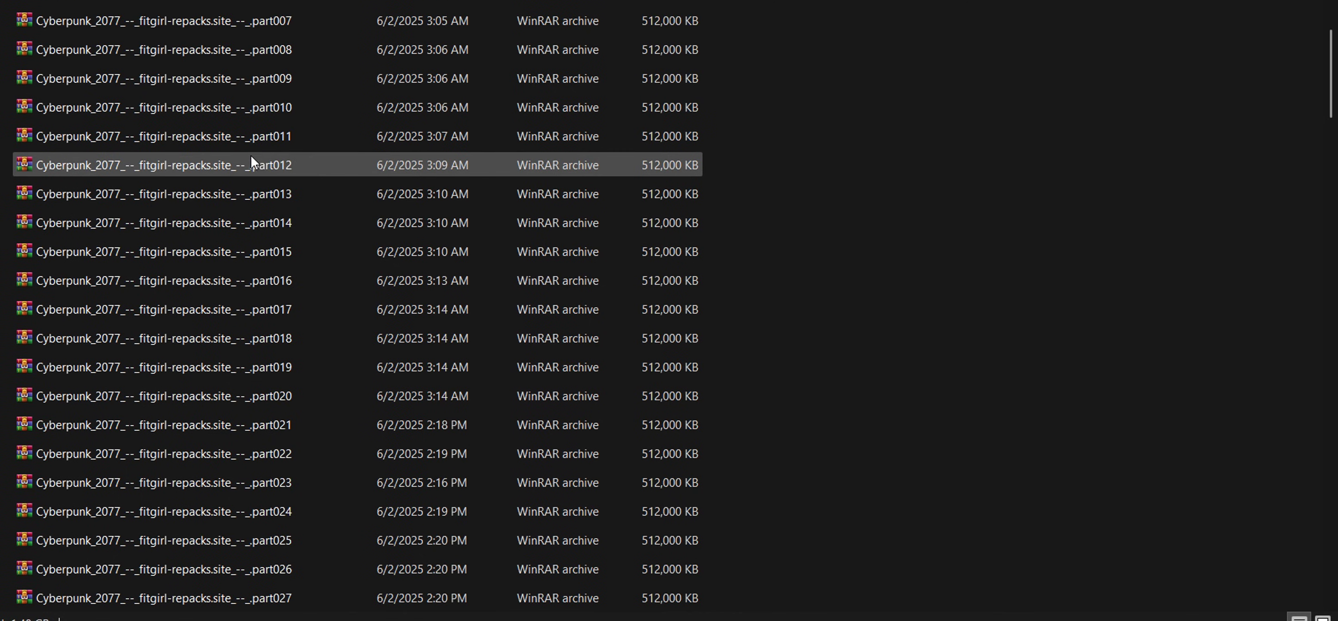
pyautogui.scroll(4, 278, 187)
pyautogui.scroll(-6, 385, 156)
pyautogui.scroll(6, 434, 195)
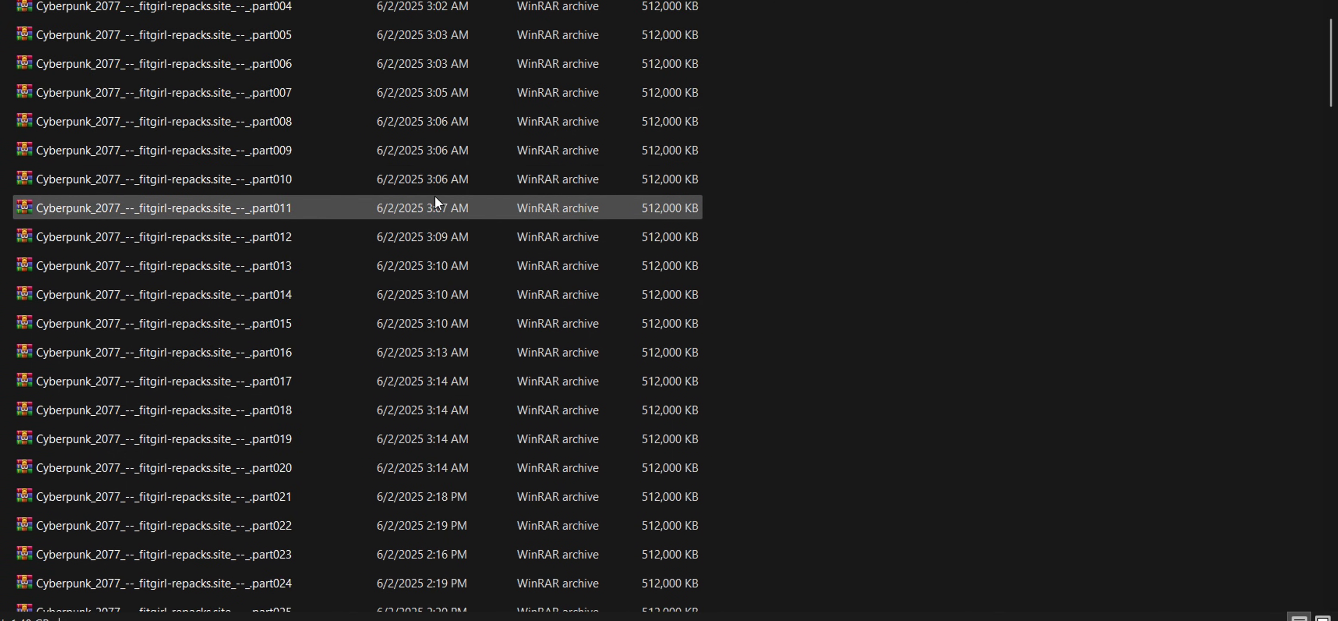
pyautogui.scroll(-20, 306, 137)
pyautogui.scroll(-20, 276, 143)
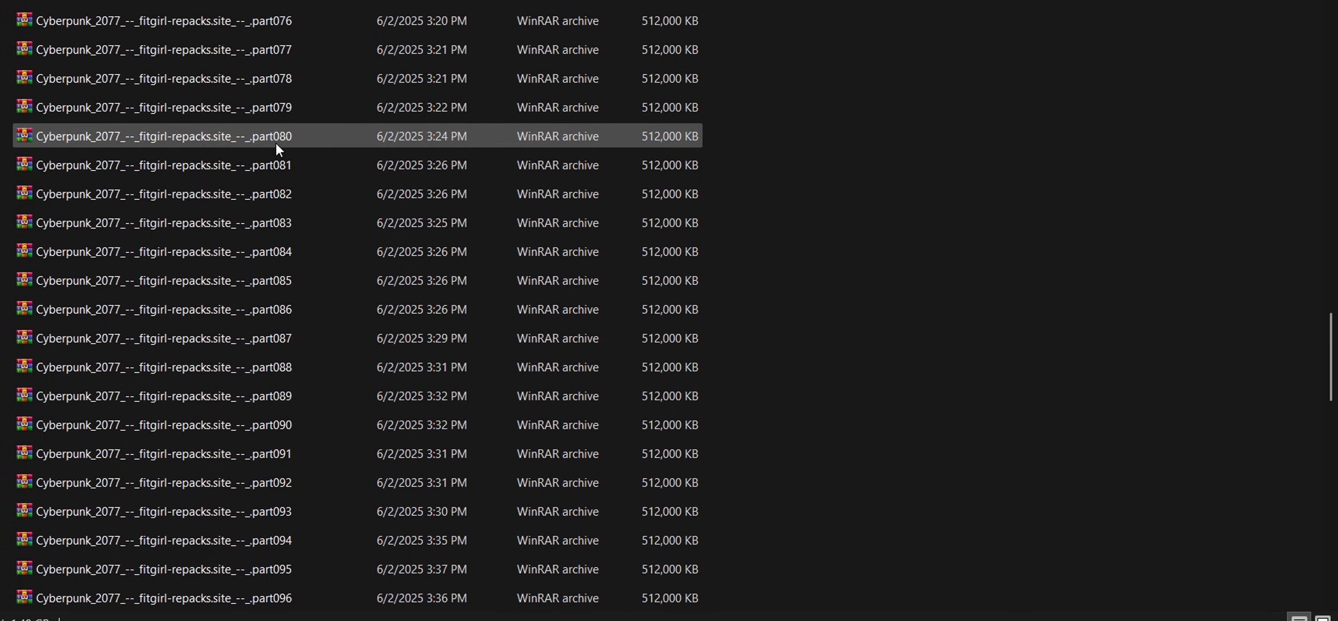
pyautogui.scroll(20, 282, 139)
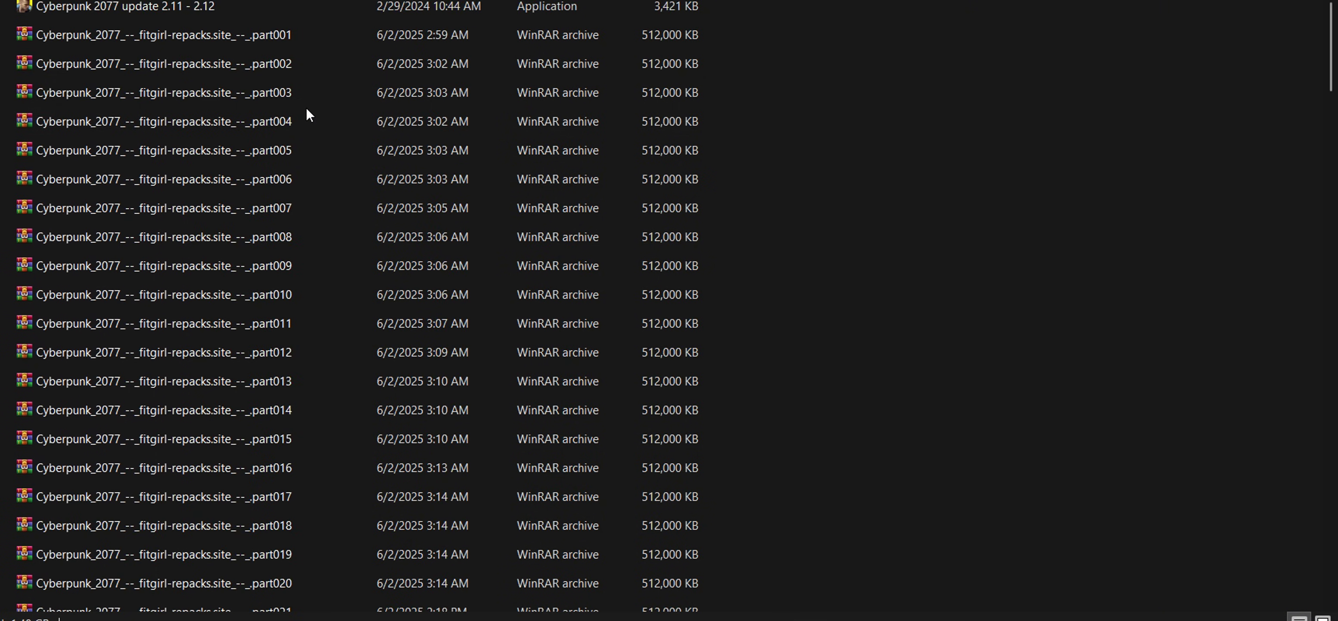
pyautogui.scroll(2, 306, 107)
pyautogui.scroll(-11, 347, 89)
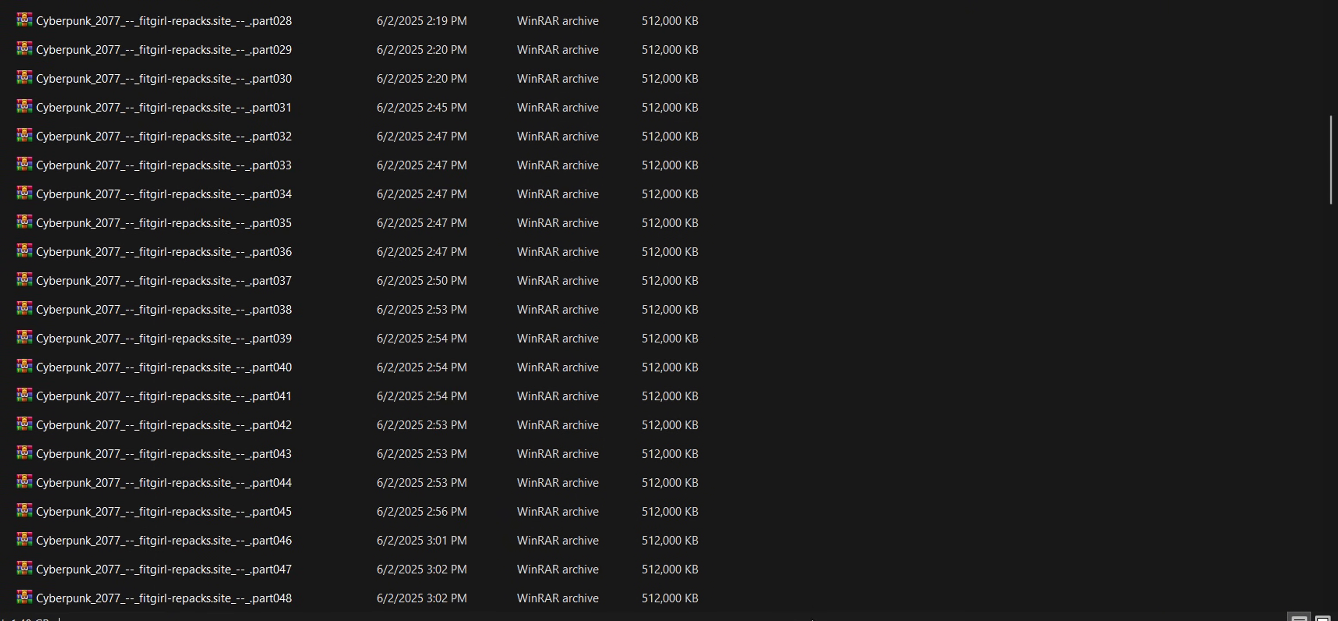
pyautogui.hotkey('alt', 'Tab')
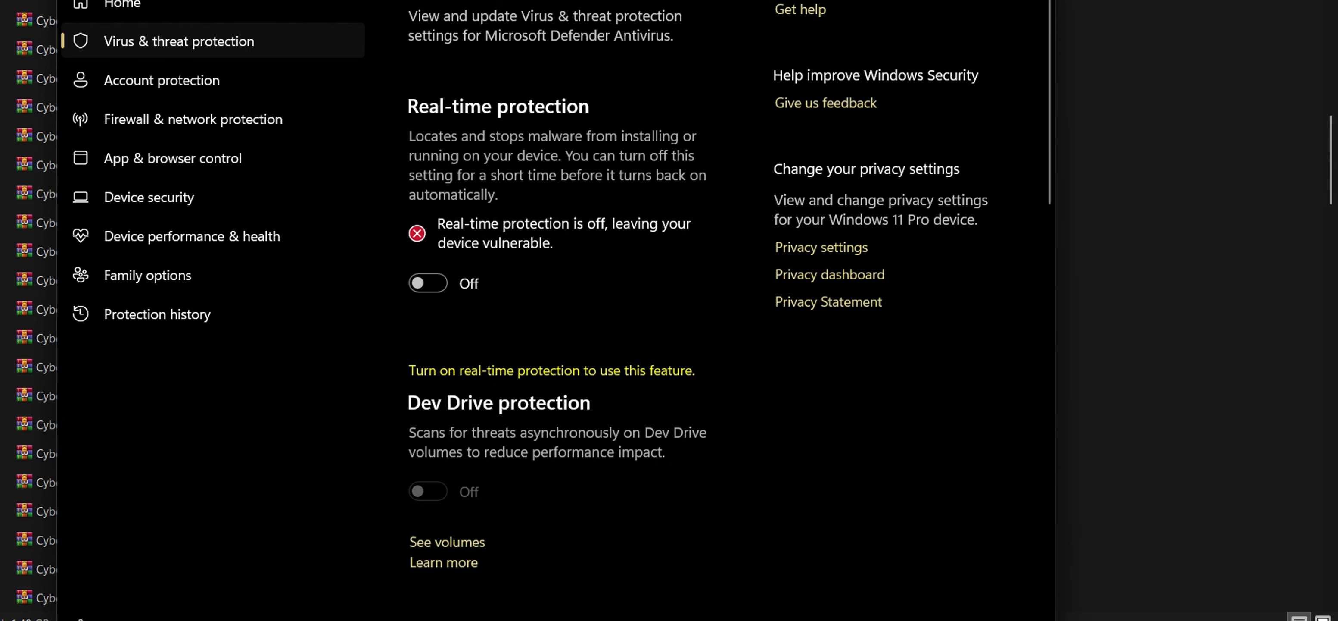